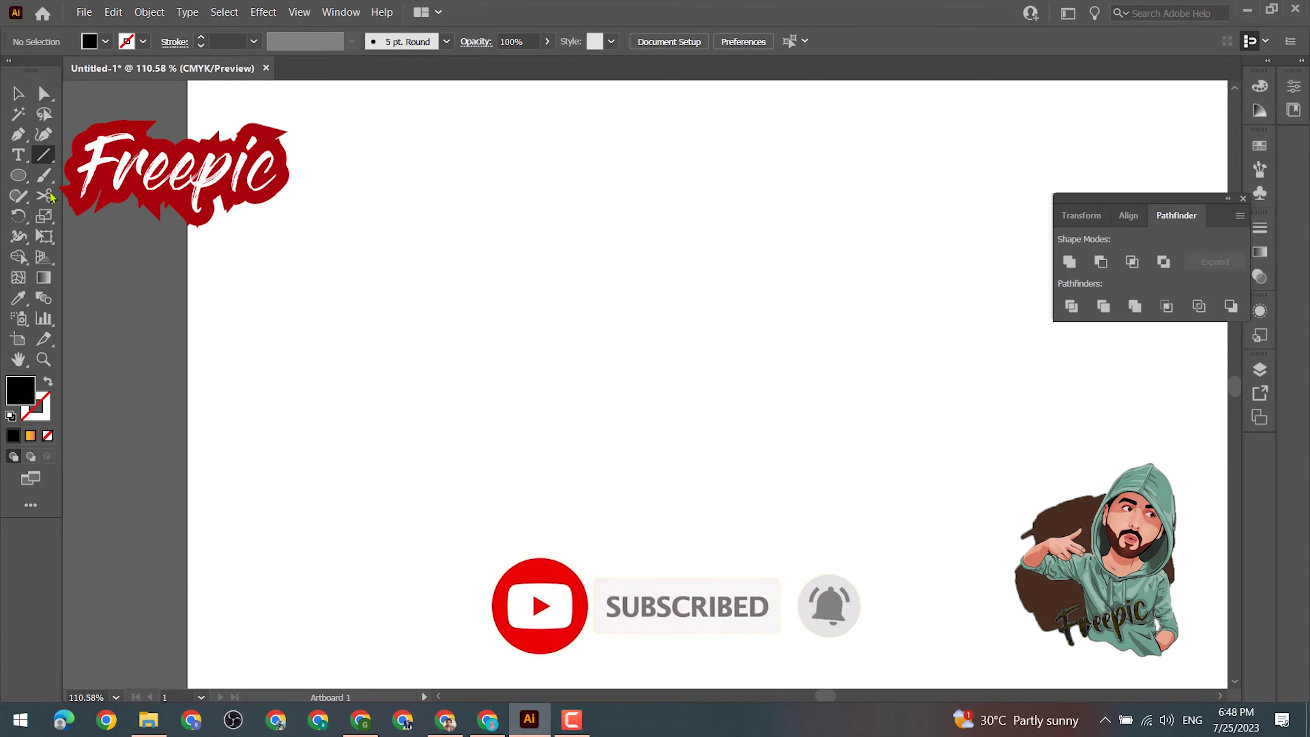
- Draw a 14 pt black vertical line and place a copy of it to the right
key("shift+x")
left_click(253, 41)
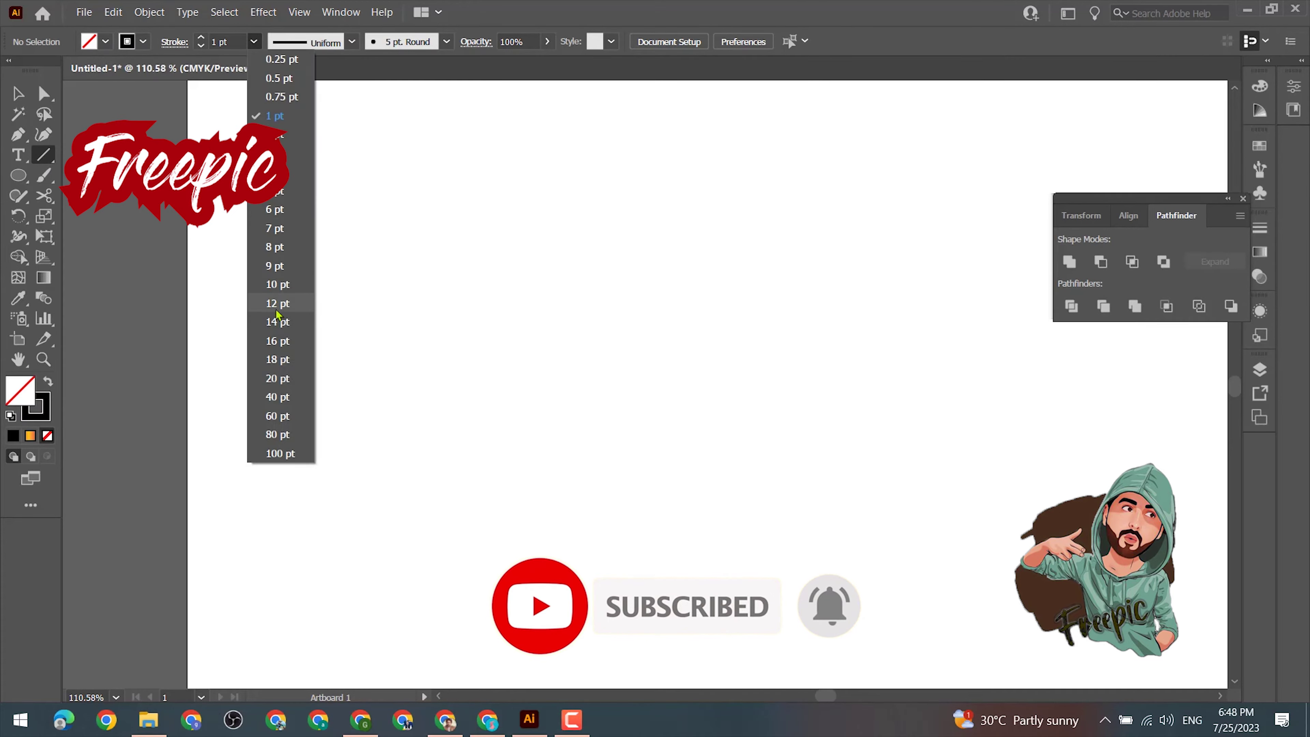
left_click(278, 308)
left_click_drag(436, 301, 433, 487)
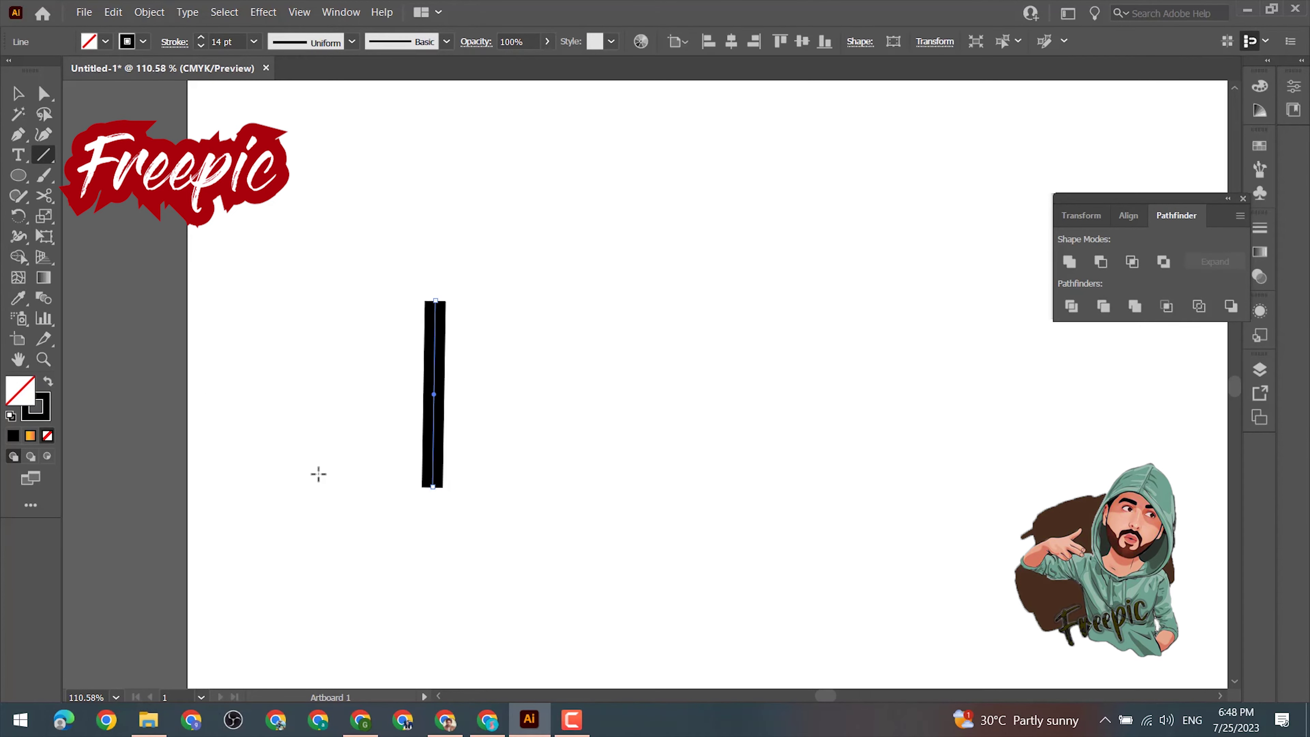
mouse_move(433, 408)
left_mouse_down("alt")
mouse_move(626, 410)
mouse_move(619, 351)
left_mouse_up("alt")
left_click(552, 419)
- Add two parallel diagonal lines crossing the two vertical lines
mouse_move(601, 245)
left_mouse_down()
mouse_move(437, 265)
mouse_move(445, 258)
left_mouse_up()
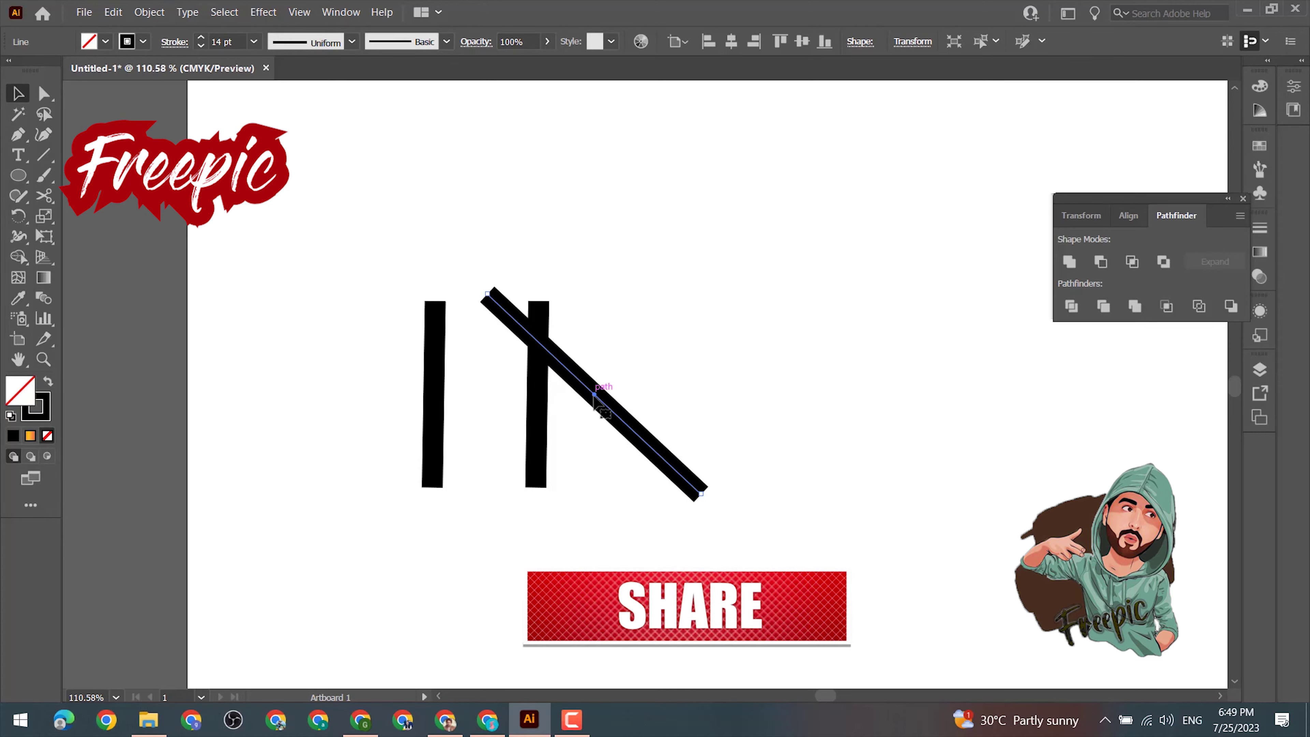
mouse_move(600, 389)
left_mouse_down()
mouse_move(469, 407)
mouse_move(505, 391)
left_mouse_up()
left_click(531, 494)
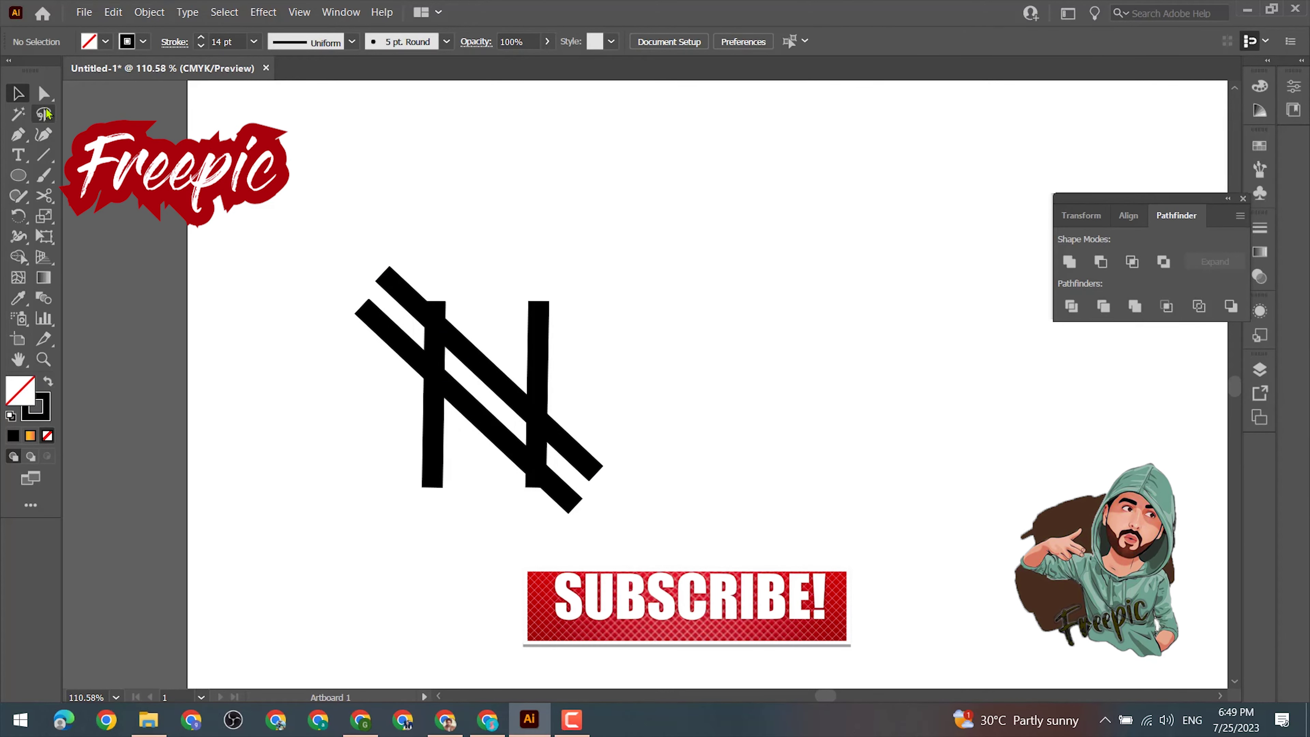
- Lengthen both vertical lines downward
left_click_drag(433, 484, 434, 522)
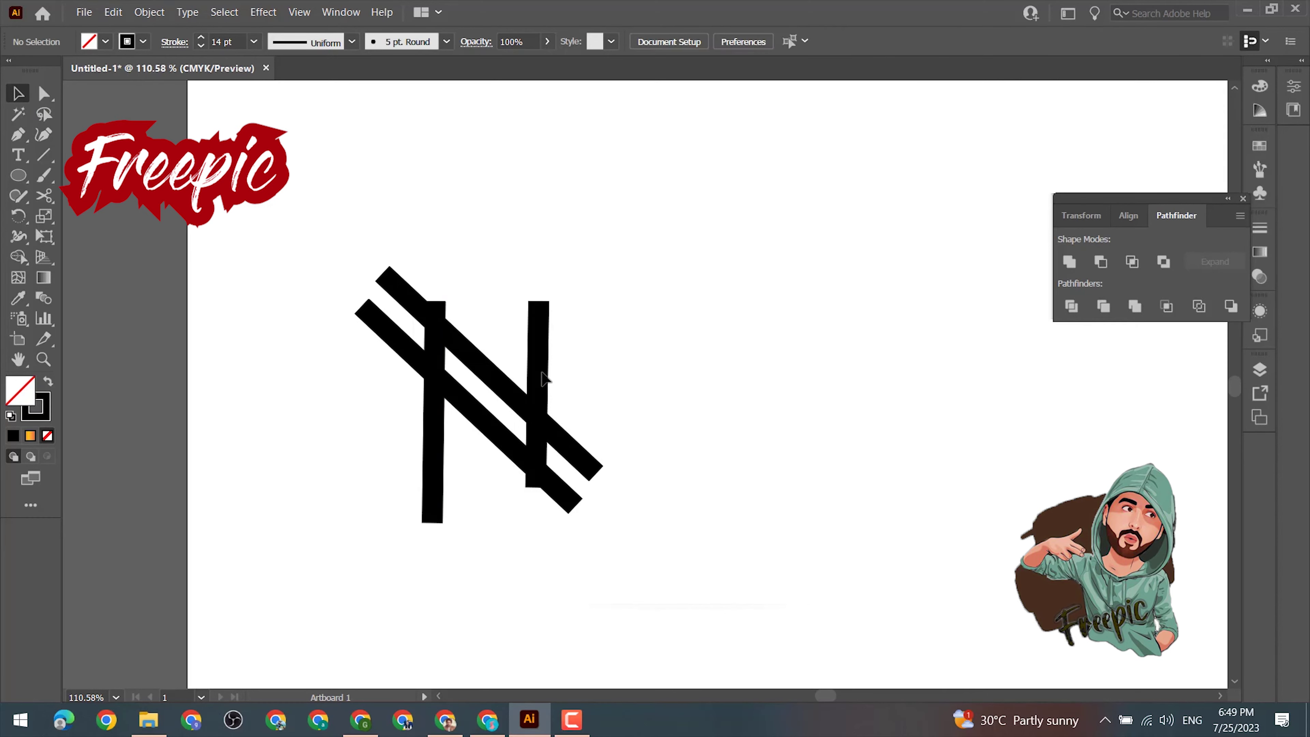
left_click(538, 377)
mouse_move(535, 517)
left_mouse_down()
mouse_move(531, 543)
mouse_move(535, 530)
left_mouse_up()
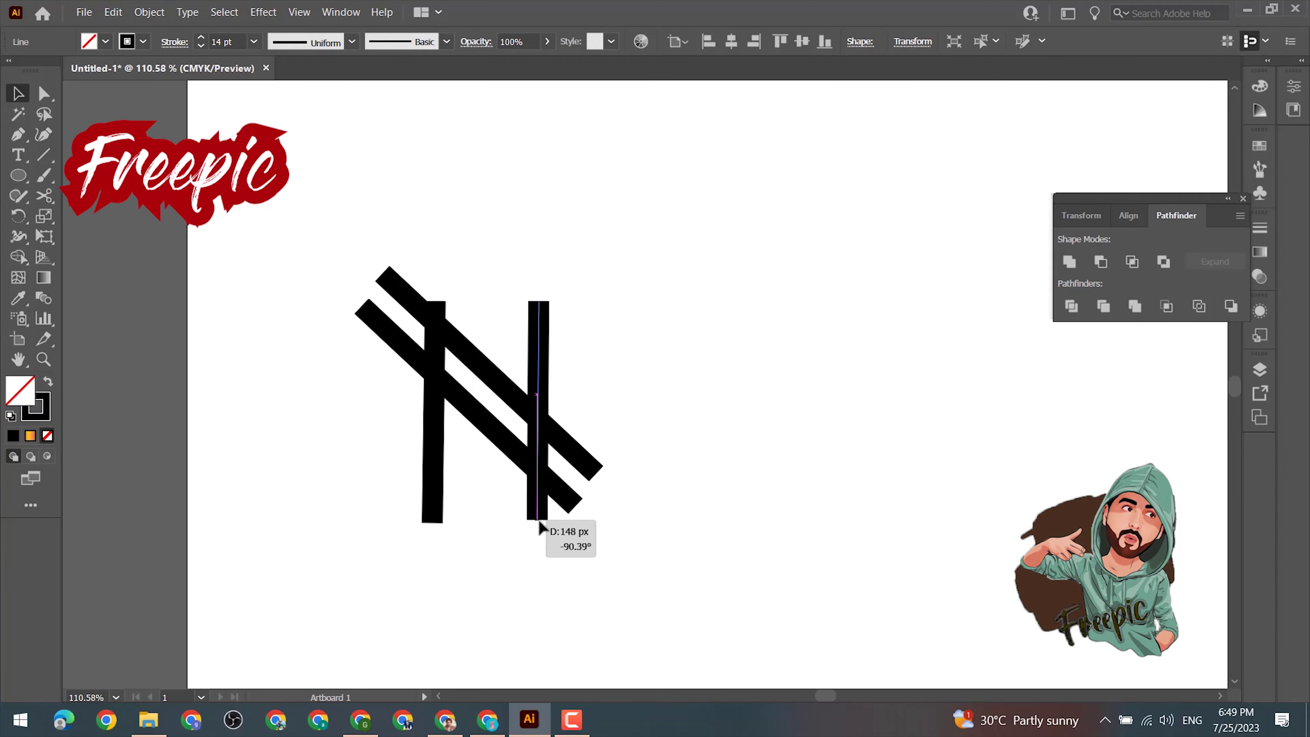
left_click(395, 271)
- Group the diagonals and reflect a vertical copy to form an X
left_click(413, 356, "shift")
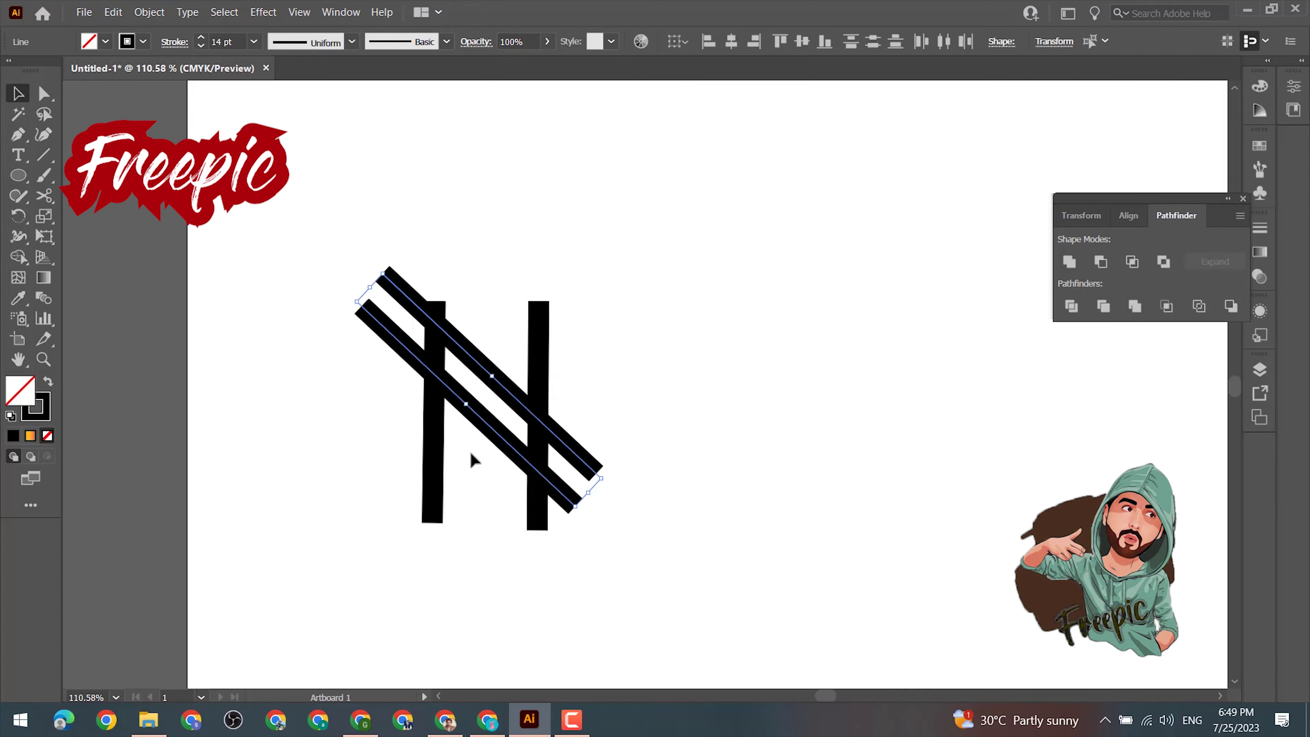
right_click(468, 359)
left_click(495, 481)
right_click(516, 381)
left_click(694, 597)
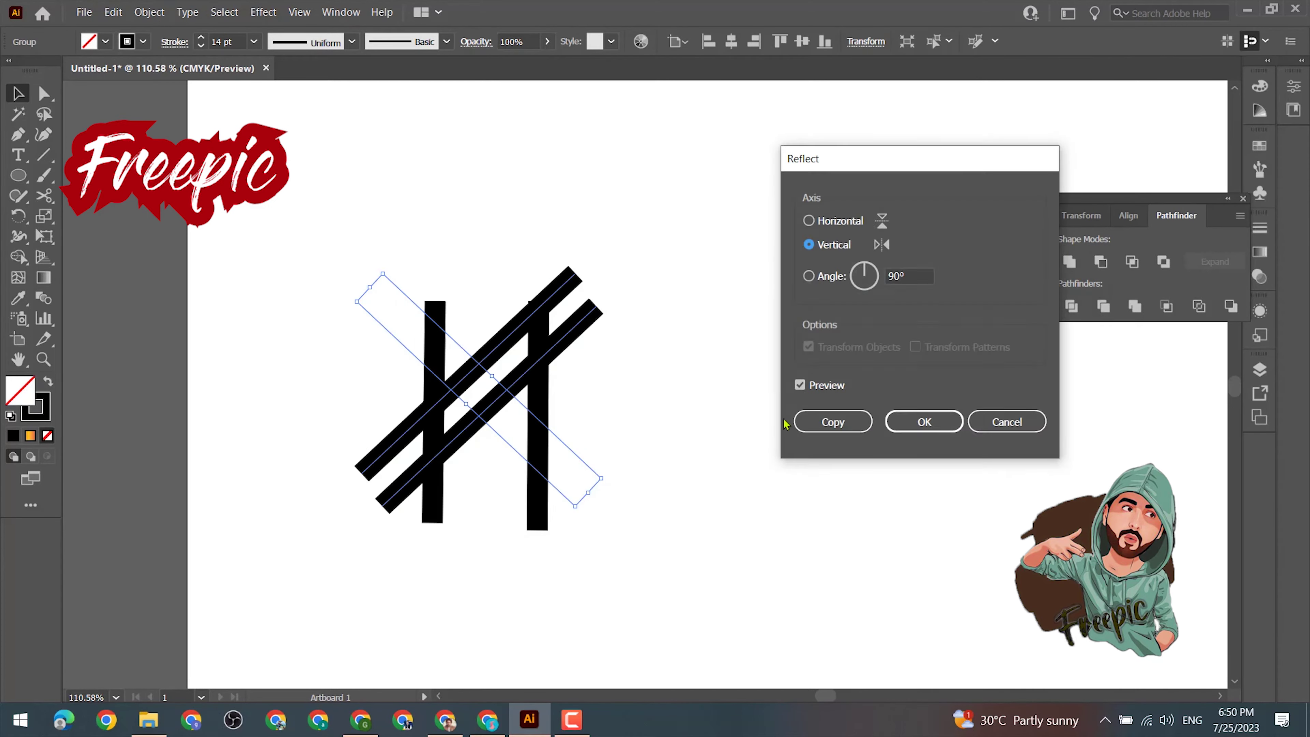
left_click(831, 421)
left_click_drag(482, 360, 900, 309)
- Group the vertical lines and centre them horizontally and vertically on the X
right_click(485, 369)
left_click(526, 477)
right_click(434, 454)
left_click(923, 366)
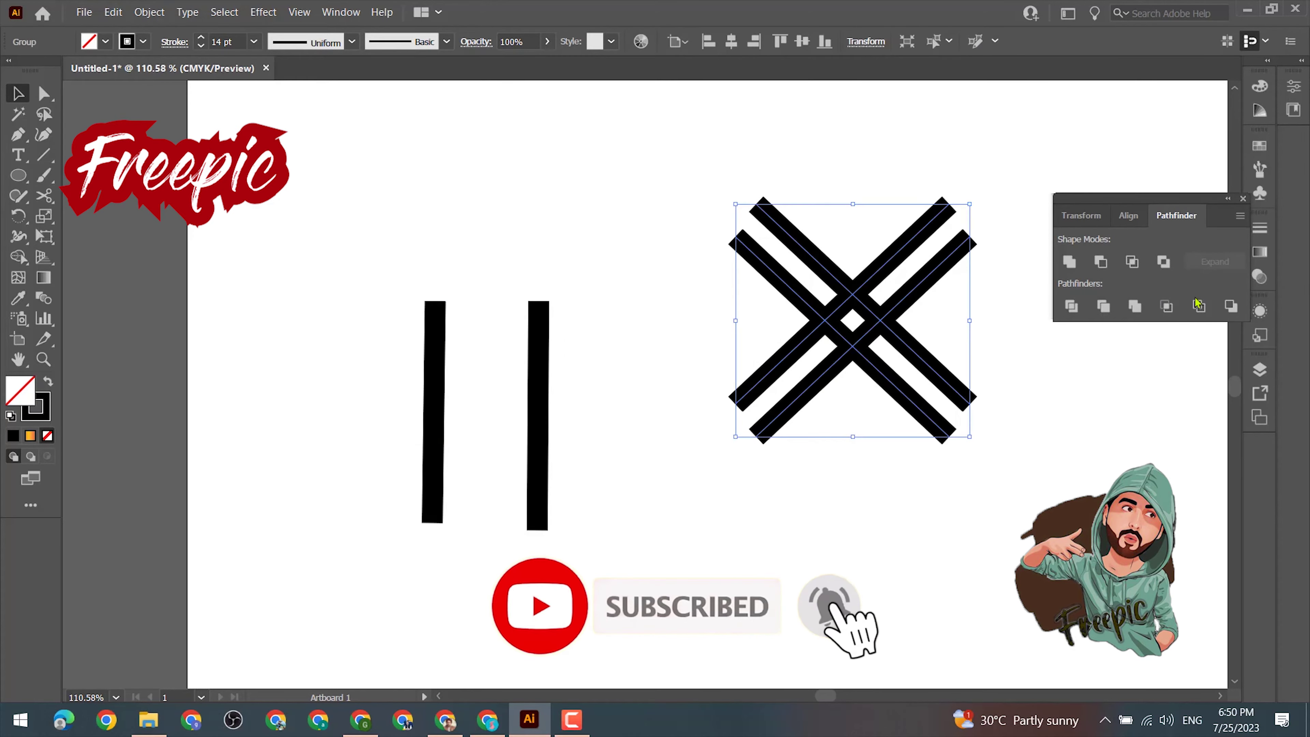
left_click(1129, 215)
left_click(1101, 261)
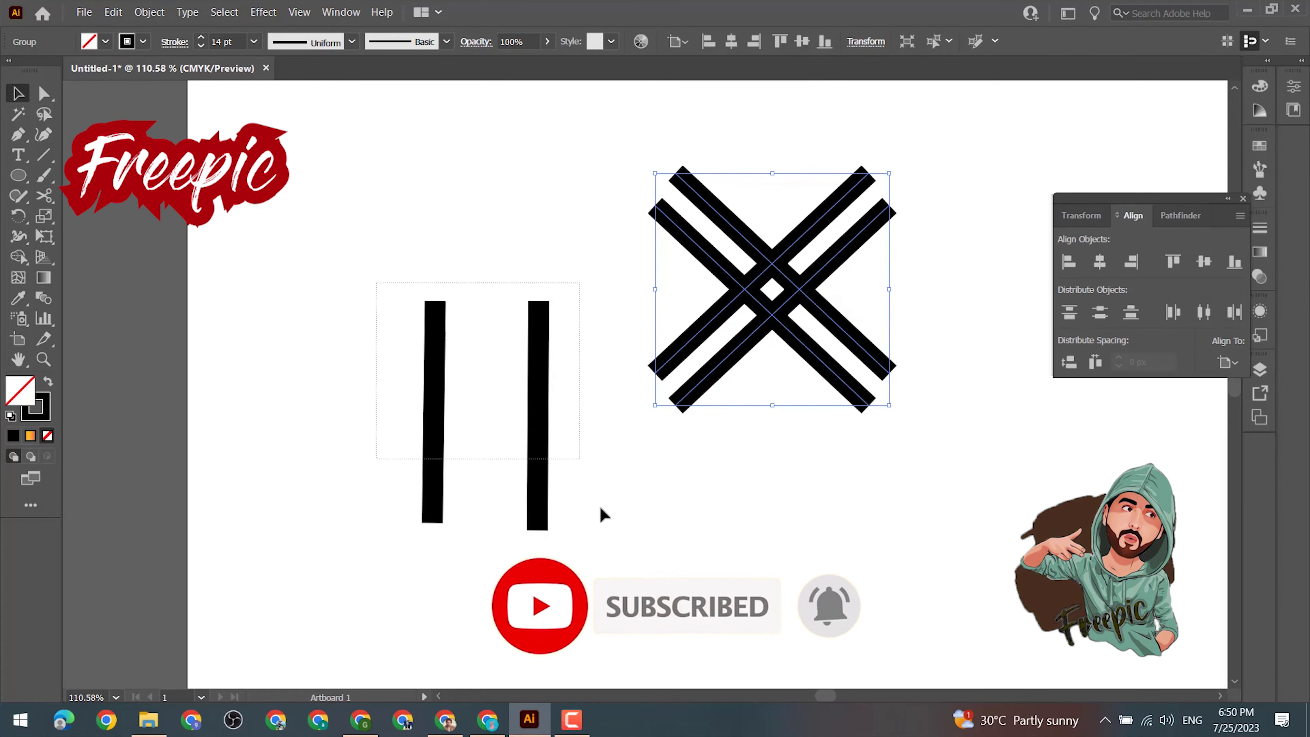
left_click_drag(374, 283, 582, 532)
right_click(551, 405)
left_click(1100, 262)
left_click(1204, 262)
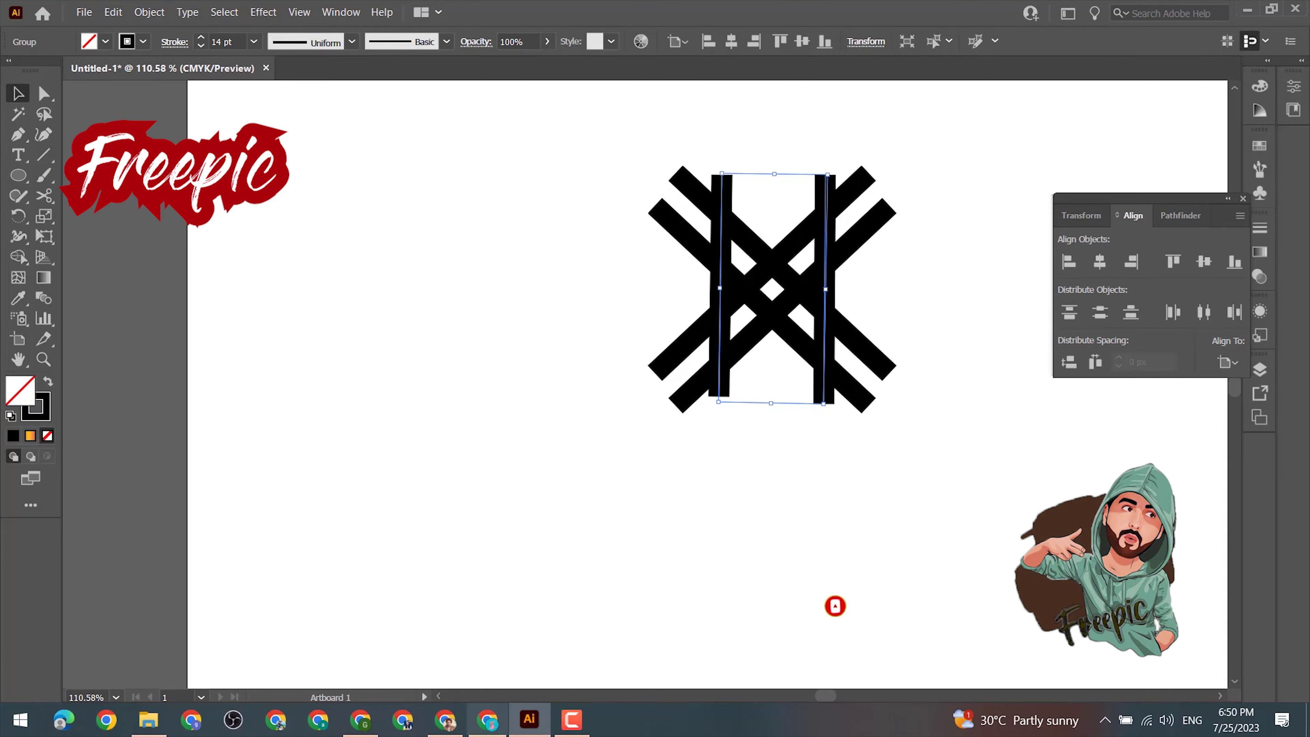
- Expand the X and vertical lines, including strokes, into filled shapes
left_click_drag(624, 149, 940, 461)
left_click(149, 12)
left_click(155, 187)
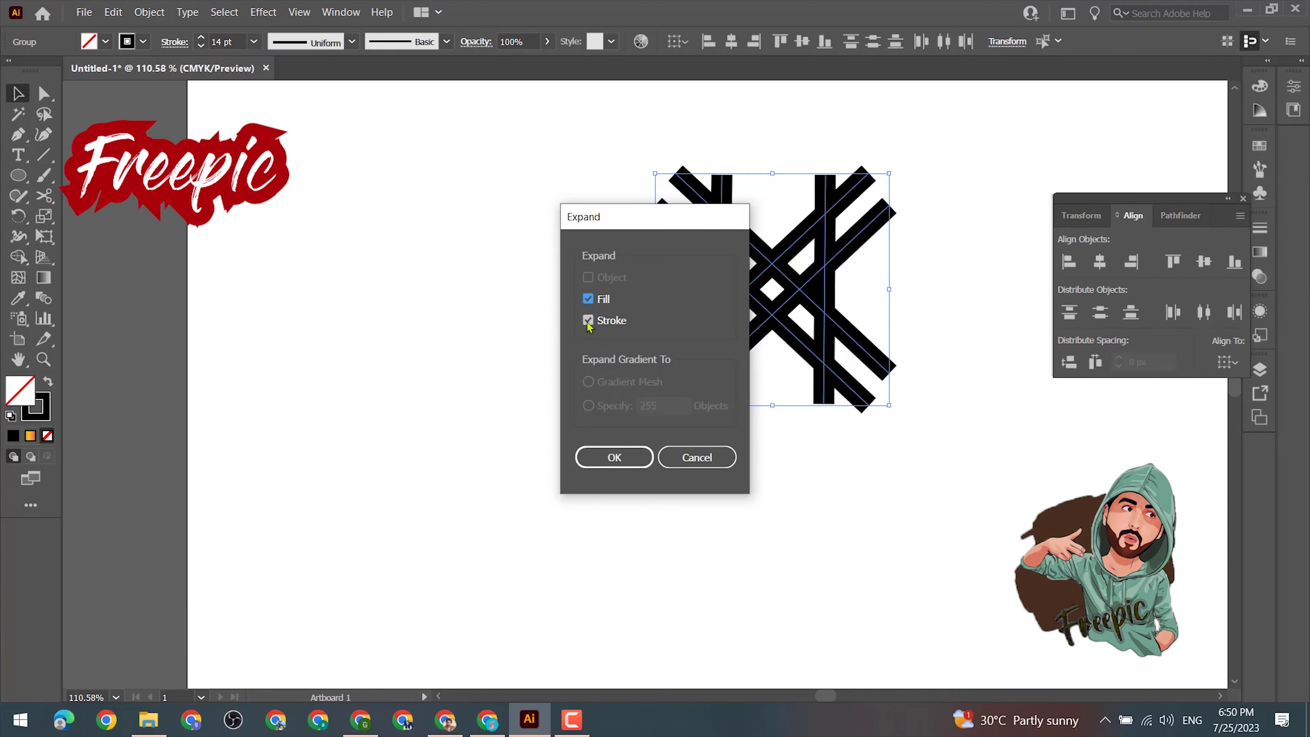
left_click(614, 457)
key("ctrl+shift+F9")
- Divide the artwork with Pathfinder, ungroup it, and delete the outer diagonal pieces
left_click(1071, 306)
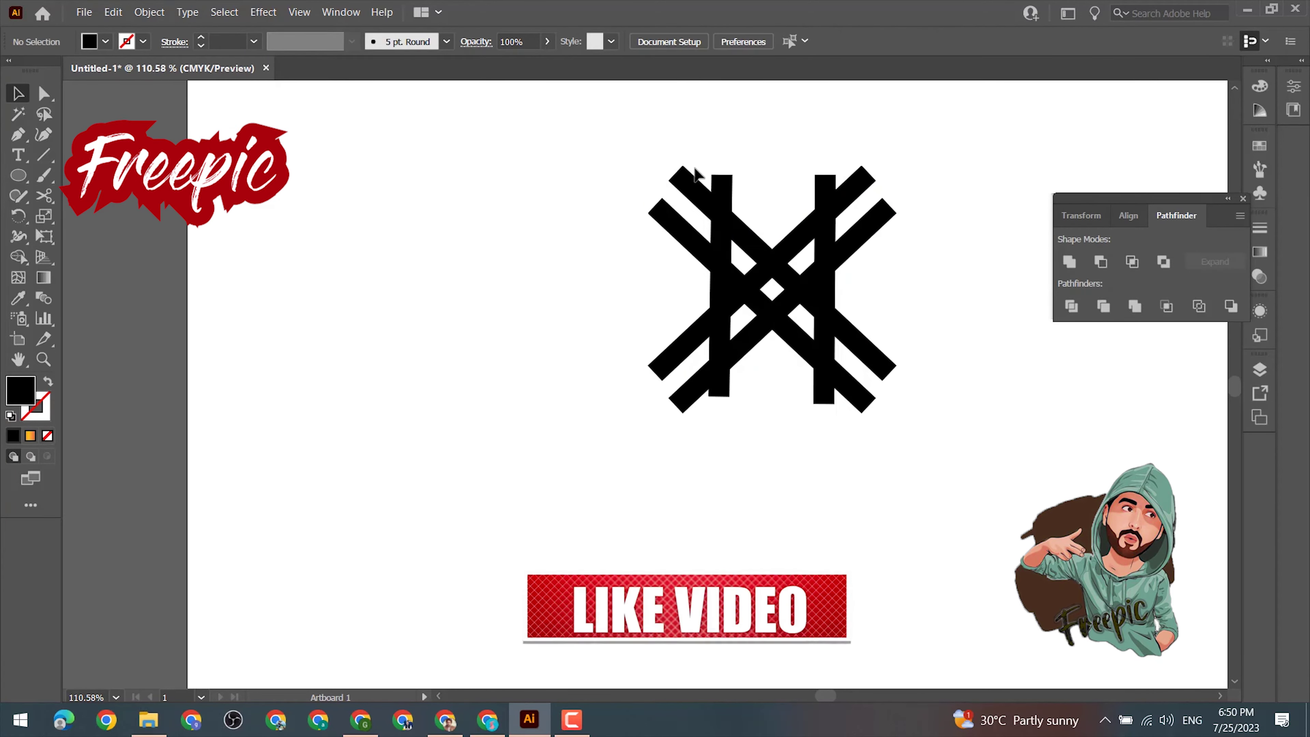
right_click(718, 336)
left_click(735, 459)
left_click_drag(638, 205, 667, 453)
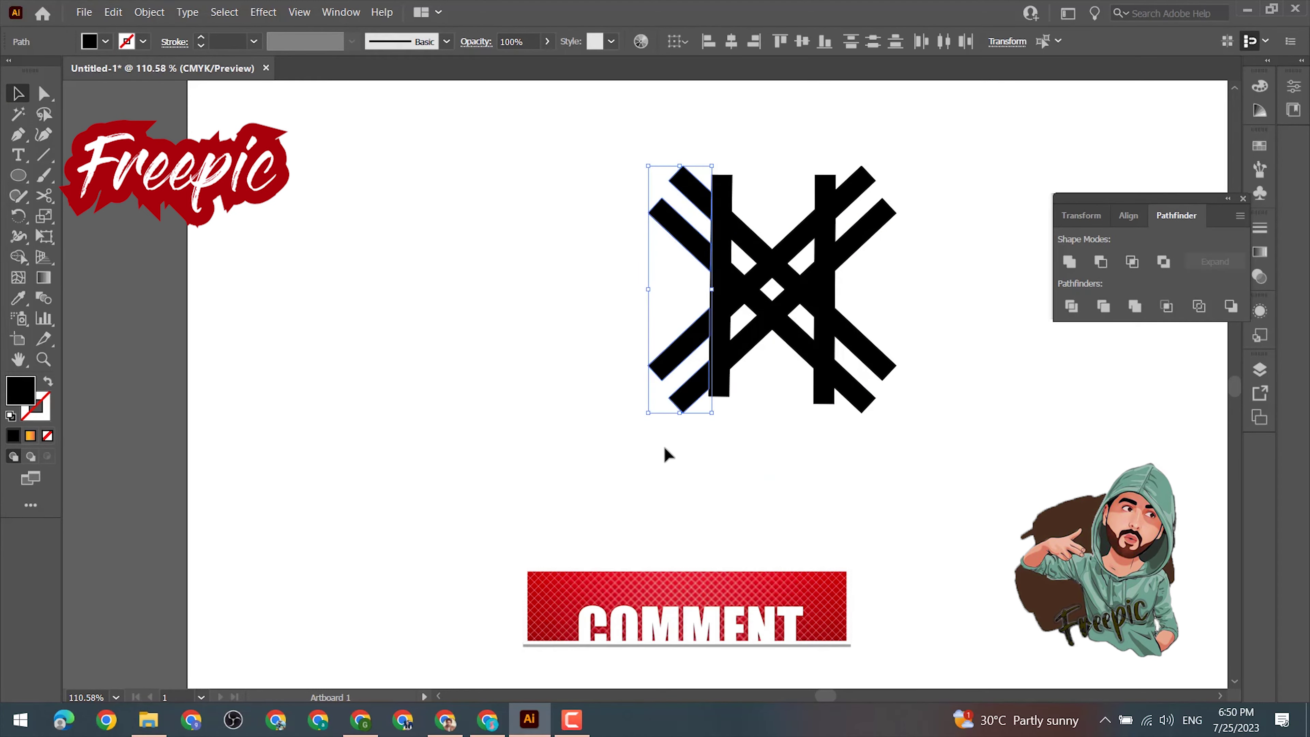
key("Delete")
left_click_drag(918, 139, 872, 351)
key("Delete")
- Delete the lower inner diagonal pieces, the small centre piece and a top cap
left_click(797, 345)
key("Delete")
left_click(742, 333)
key("Delete")
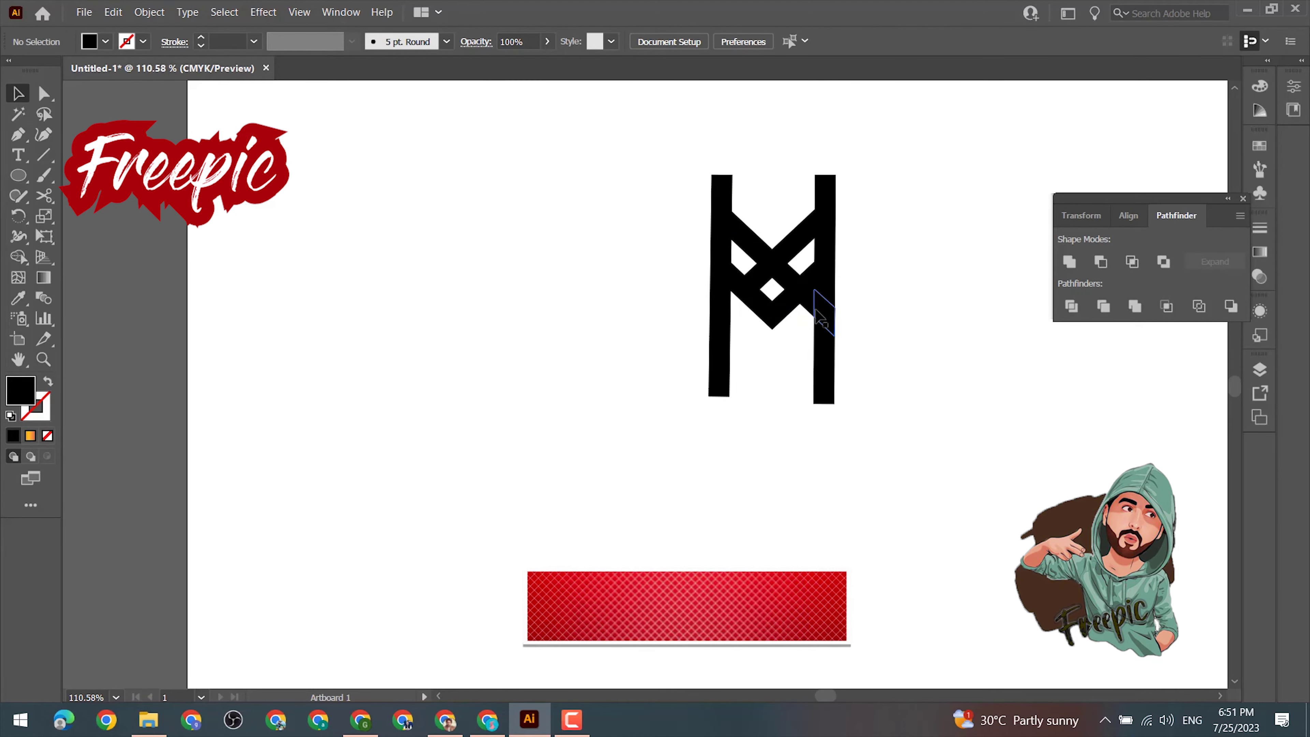
left_click(777, 310)
key("Delete")
left_click(722, 186)
key("Delete")
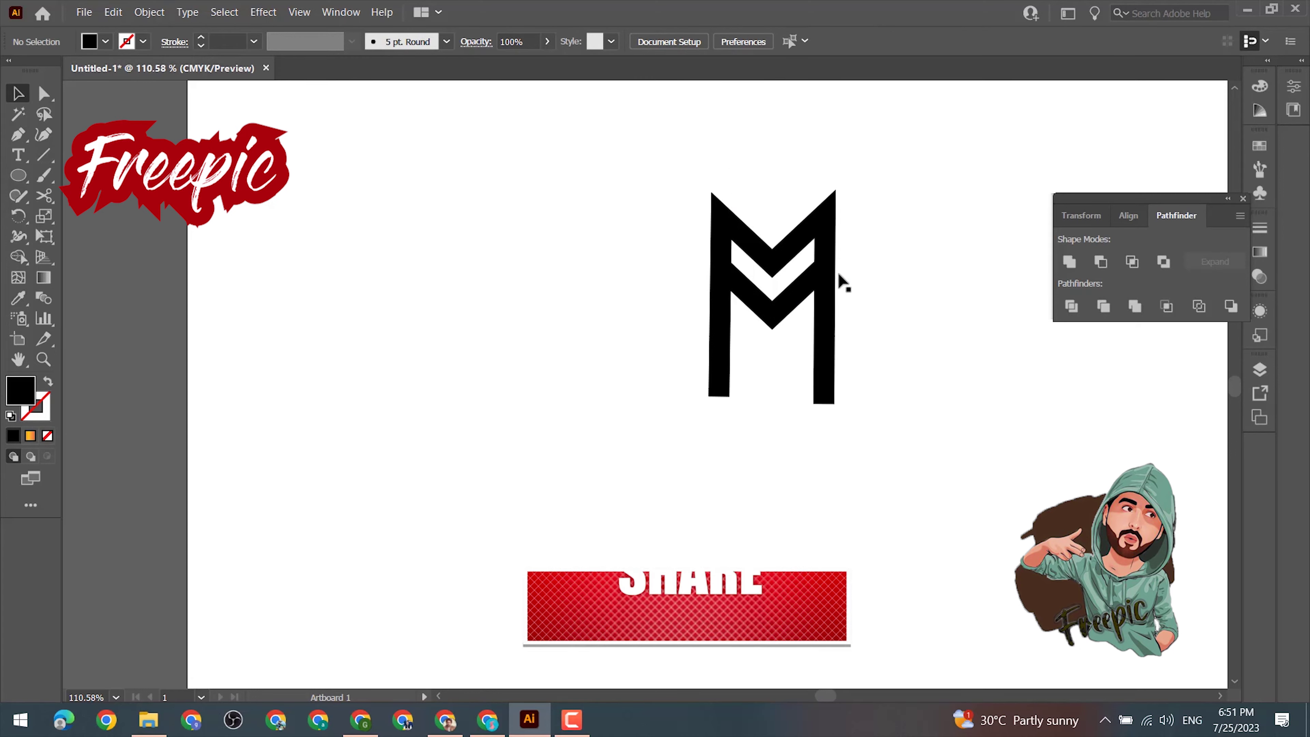
left_click(441, 405)
- Merge the diagonal, V and right leg with Shape Builder, then set fill to None
left_click_drag(684, 129, 862, 422)
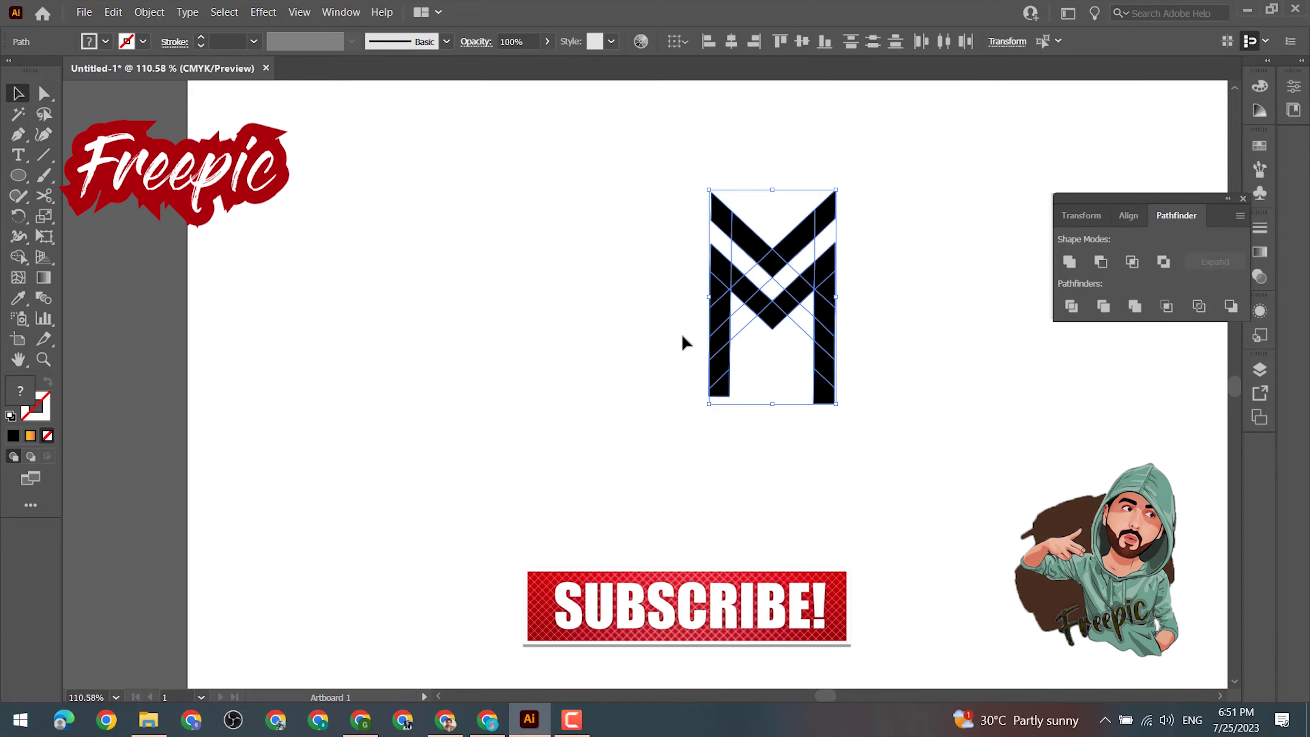
left_click(651, 340)
left_click_drag(724, 347, 720, 353)
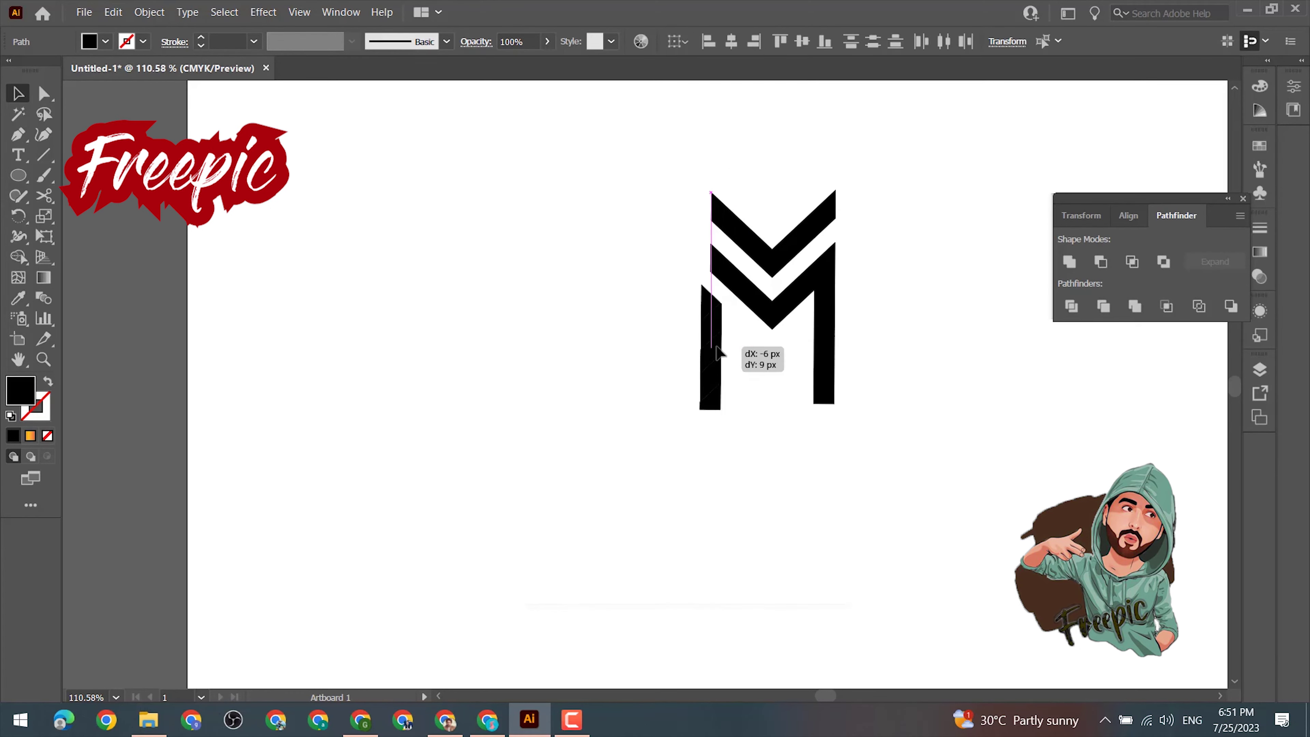
key("ctrl+a")
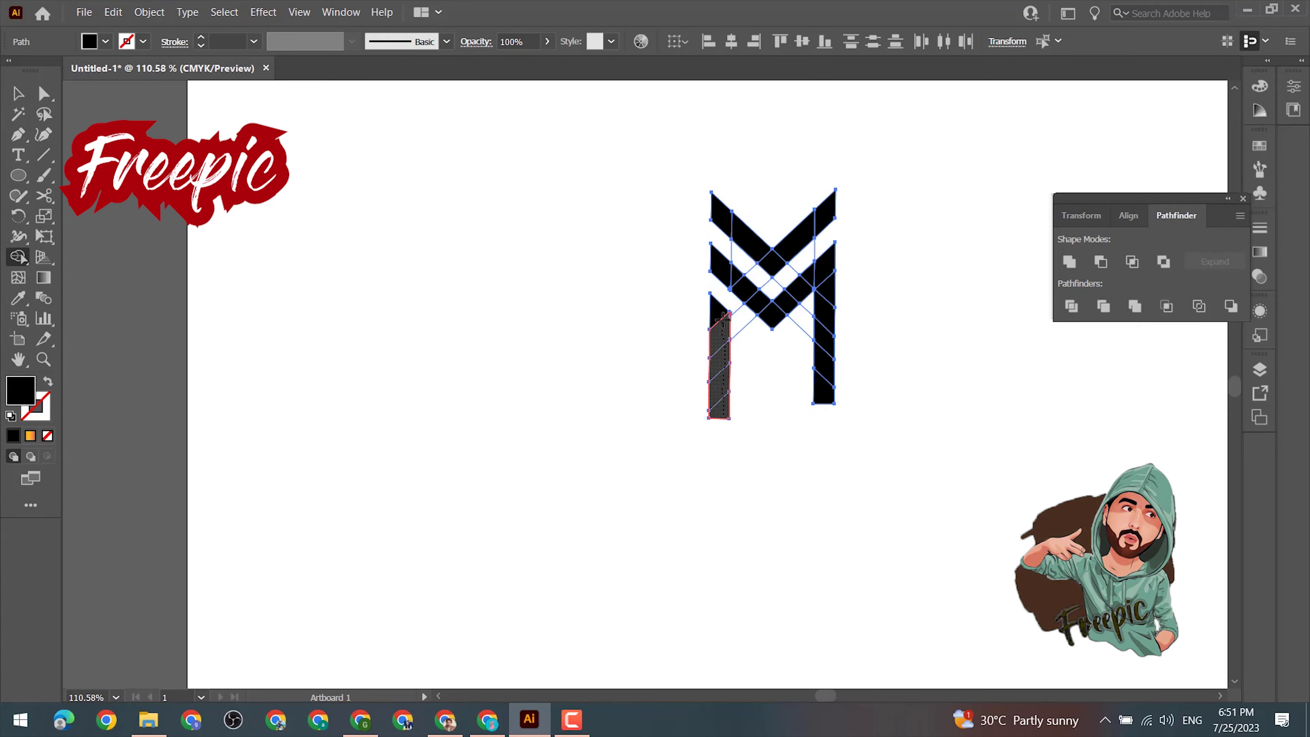
left_click_drag(806, 382, 807, 383)
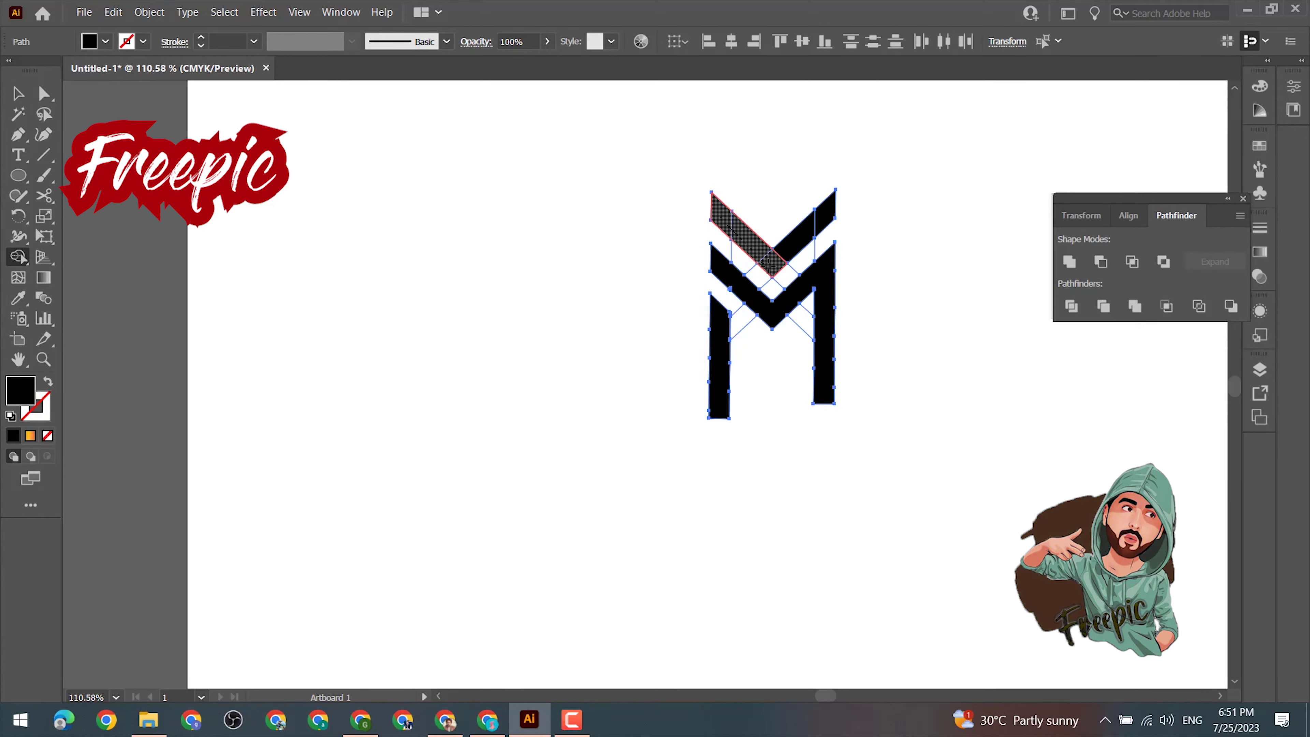
key("v")
left_click(205, 232)
key("slash")
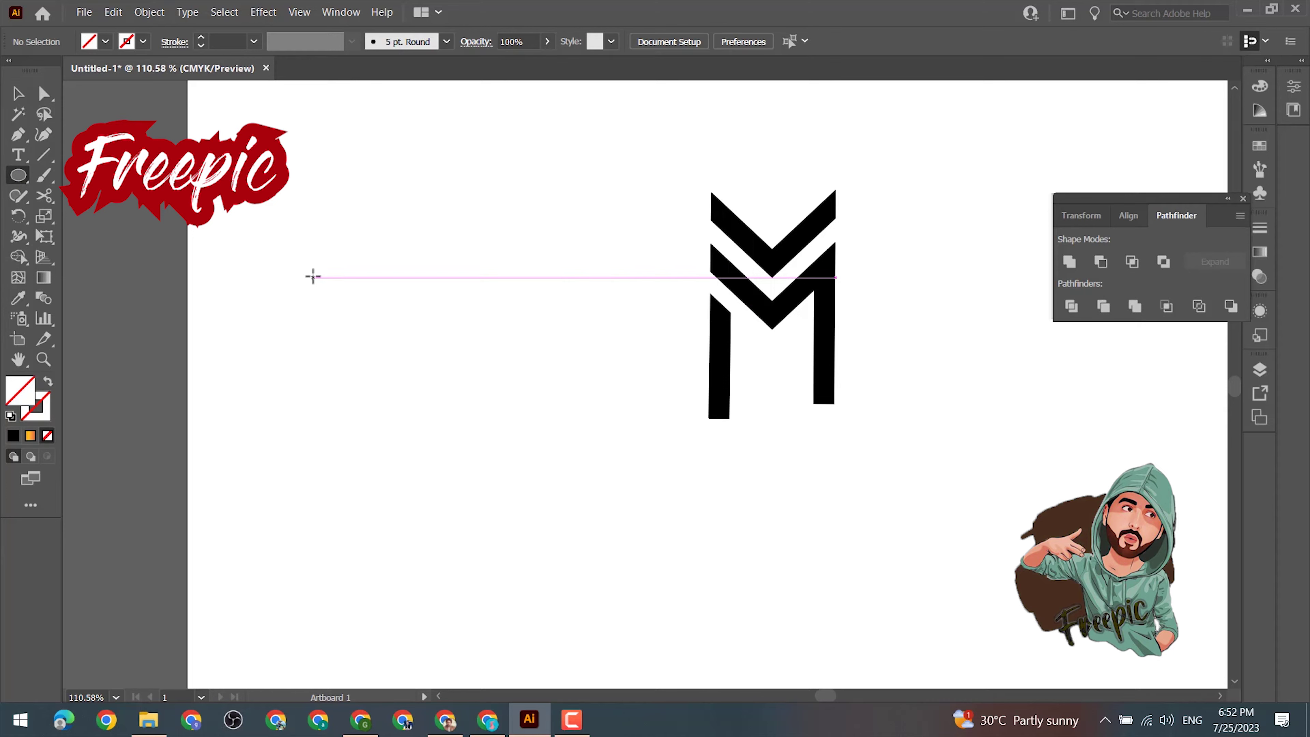
- Draw a circle left of the M with a 14 pt black stroke
left_click(313, 277)
left_click(715, 385)
left_click(14, 436)
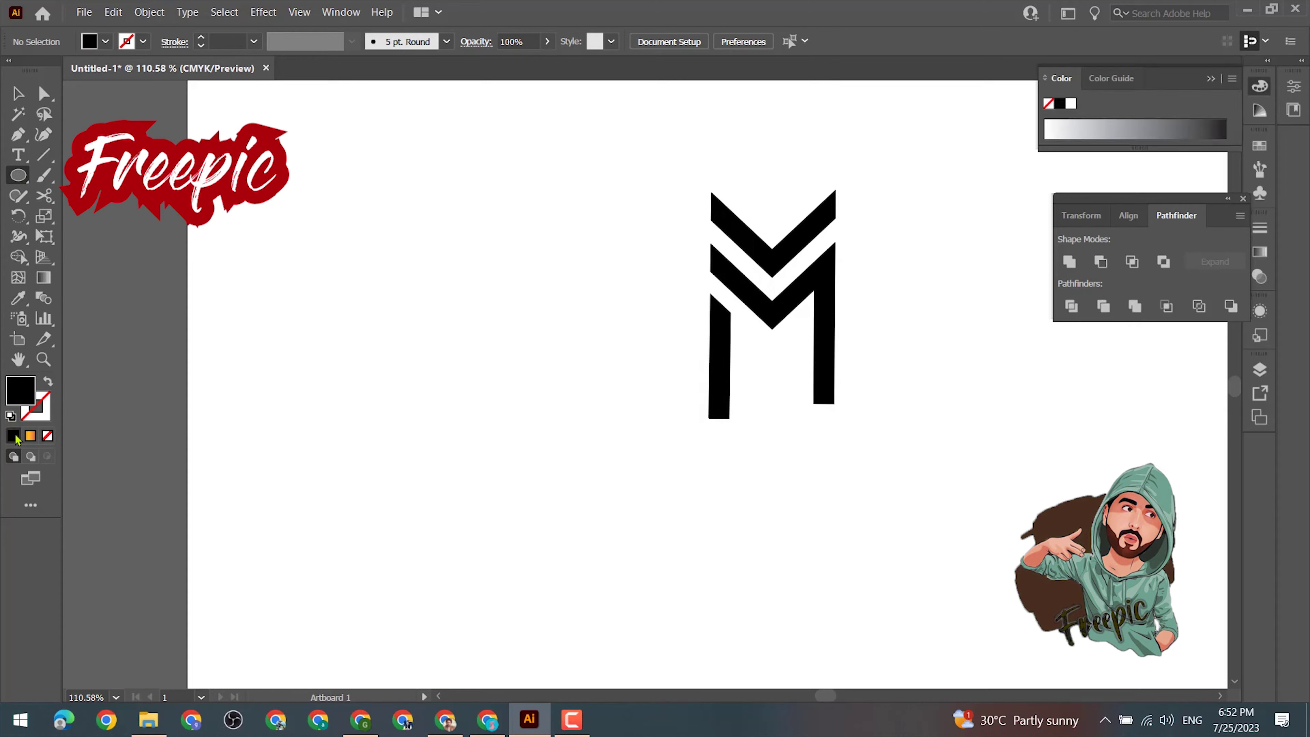
left_click_drag(286, 299, 516, 526)
left_click(253, 41)
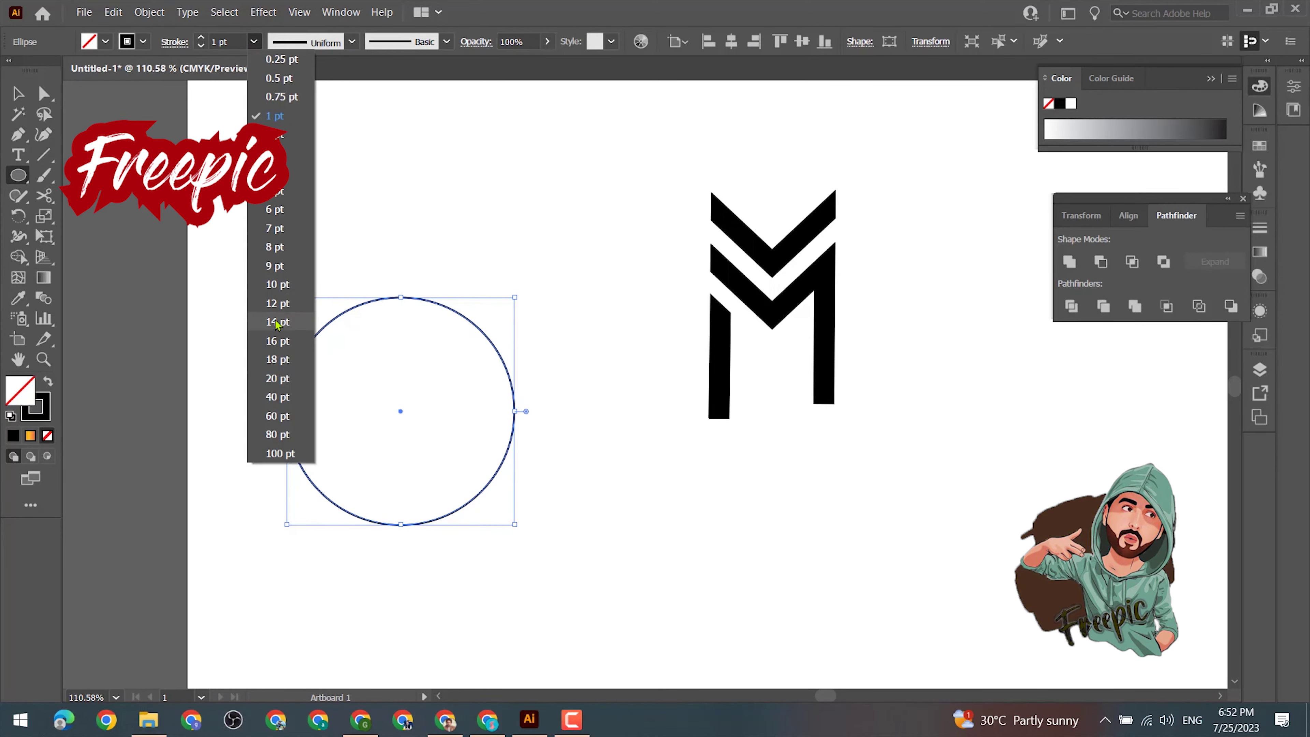
left_click(279, 265)
- Move and enlarge the circle over the M, then undo those changes
left_click_drag(490, 387, 848, 276)
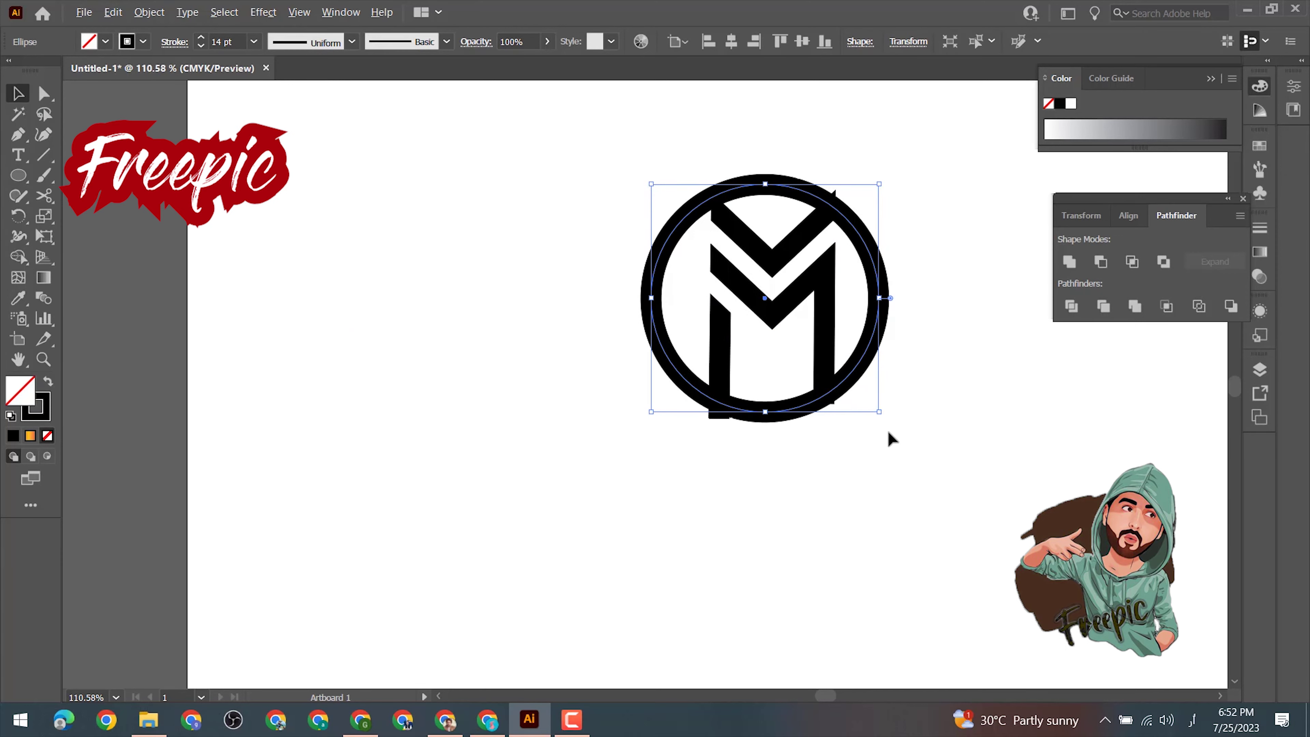
left_click_drag(879, 412, 911, 455)
left_click_drag(902, 346, 928, 351)
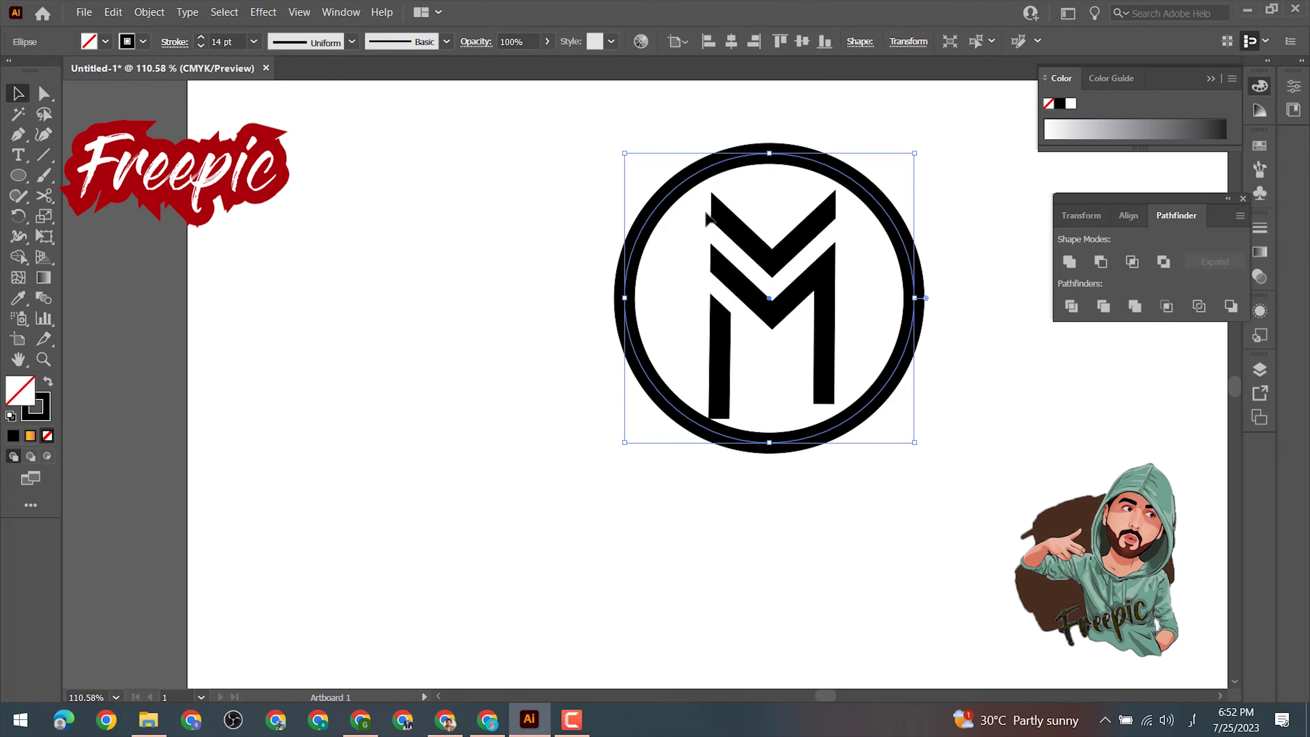
left_click(520, 470)
key("ctrl+z")
key("ctrl+z")
key("ctrl+z")
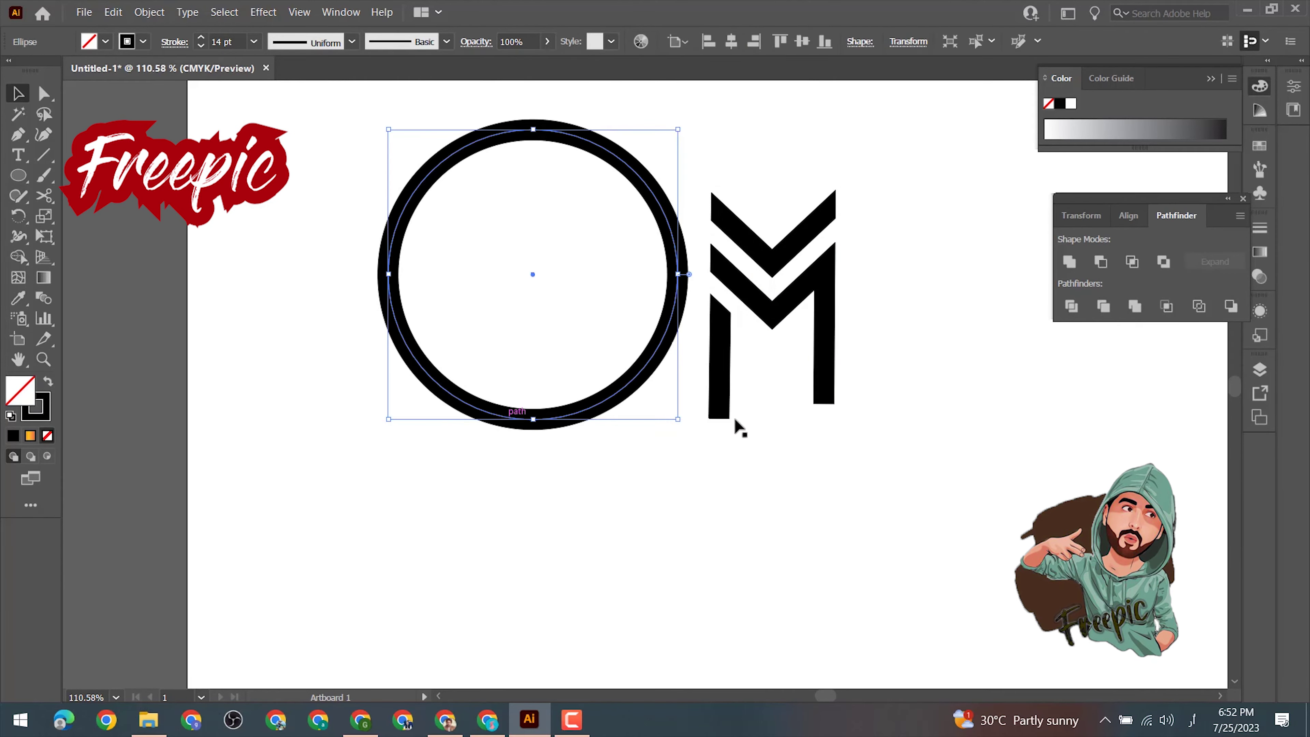
left_click(595, 497)
key("backslash")
- Draw a 0.25 pt horizontal line across the M's legs and expand it with the M
left_click_drag(702, 365, 883, 364)
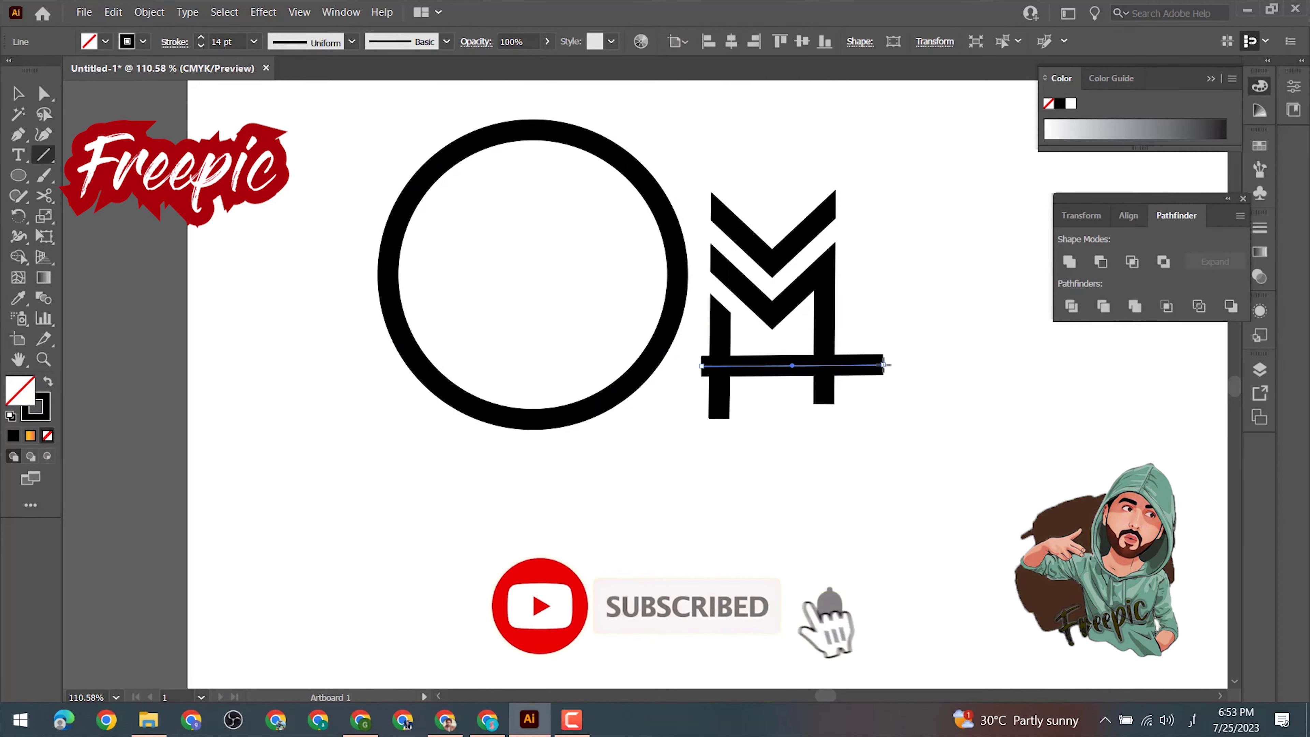
left_click(254, 42)
left_click(281, 58)
left_click_drag(696, 153, 848, 468)
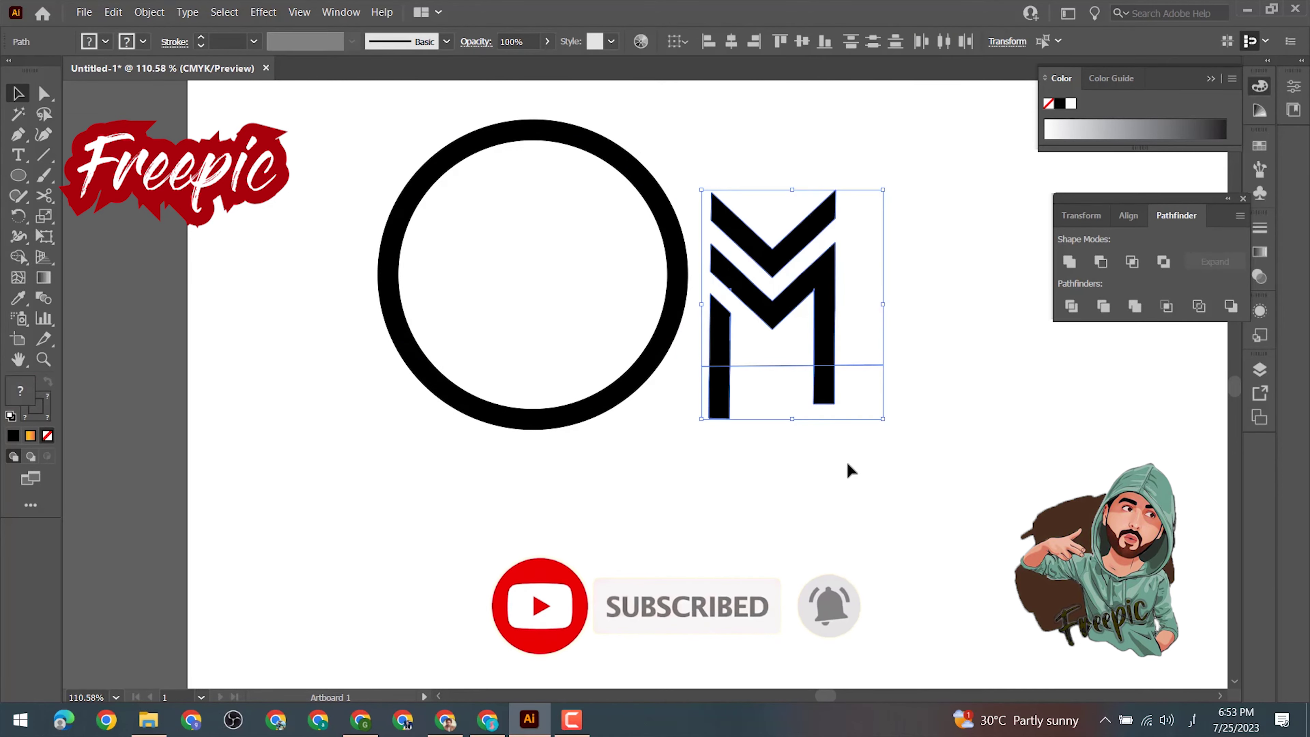
left_click(149, 11)
left_click(165, 187)
left_click(605, 454)
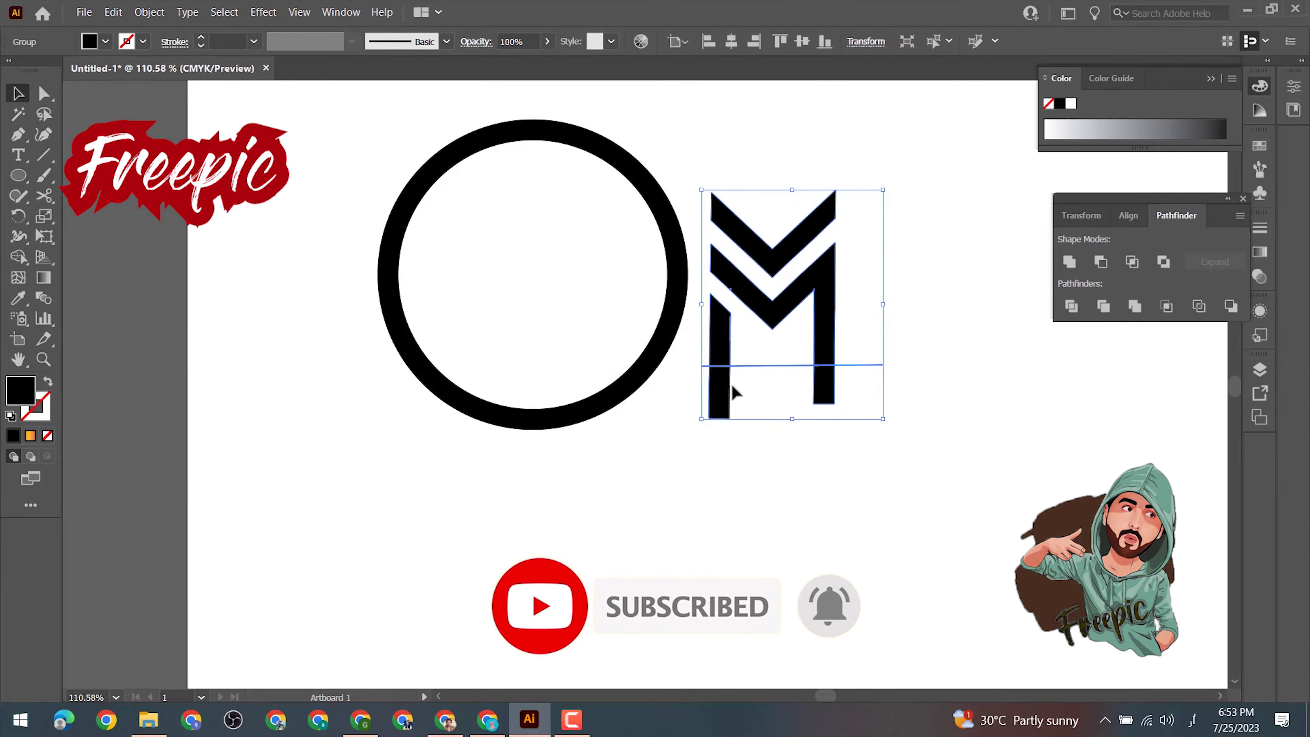
- Ungroup the M and delete the leg ends below the line
right_click(728, 401)
left_click(774, 515)
left_click(322, 233)
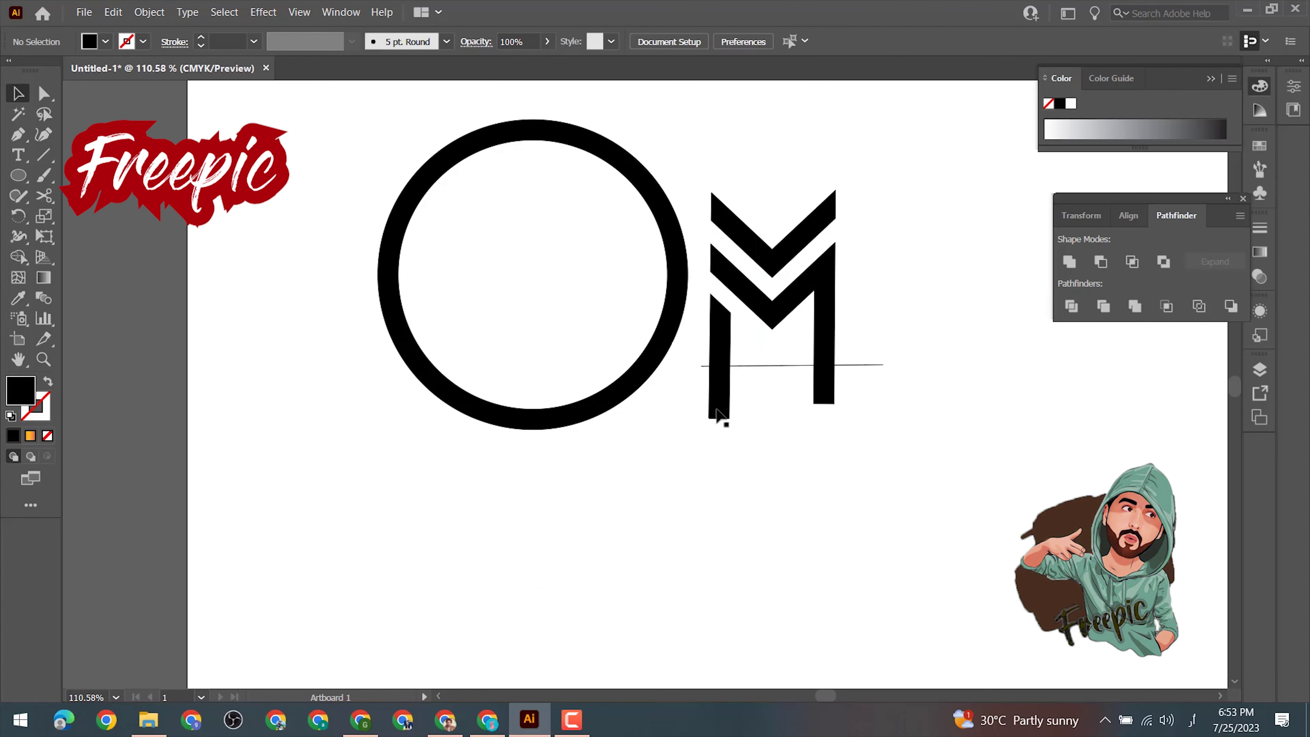
left_click(717, 412)
key("Delete")
left_click_drag(774, 354, 773, 413)
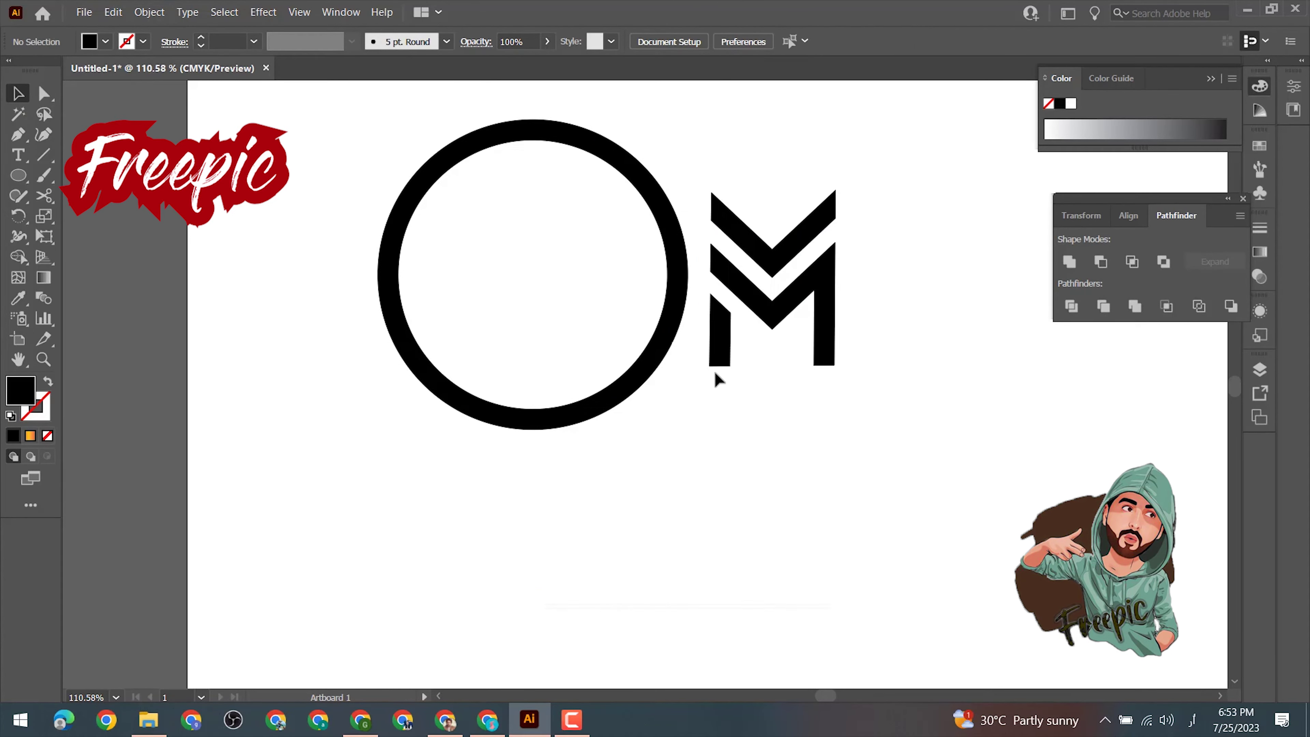
- Move and scale the ring to fit around the M, widening the logo slightly
left_click_drag(535, 417, 780, 422)
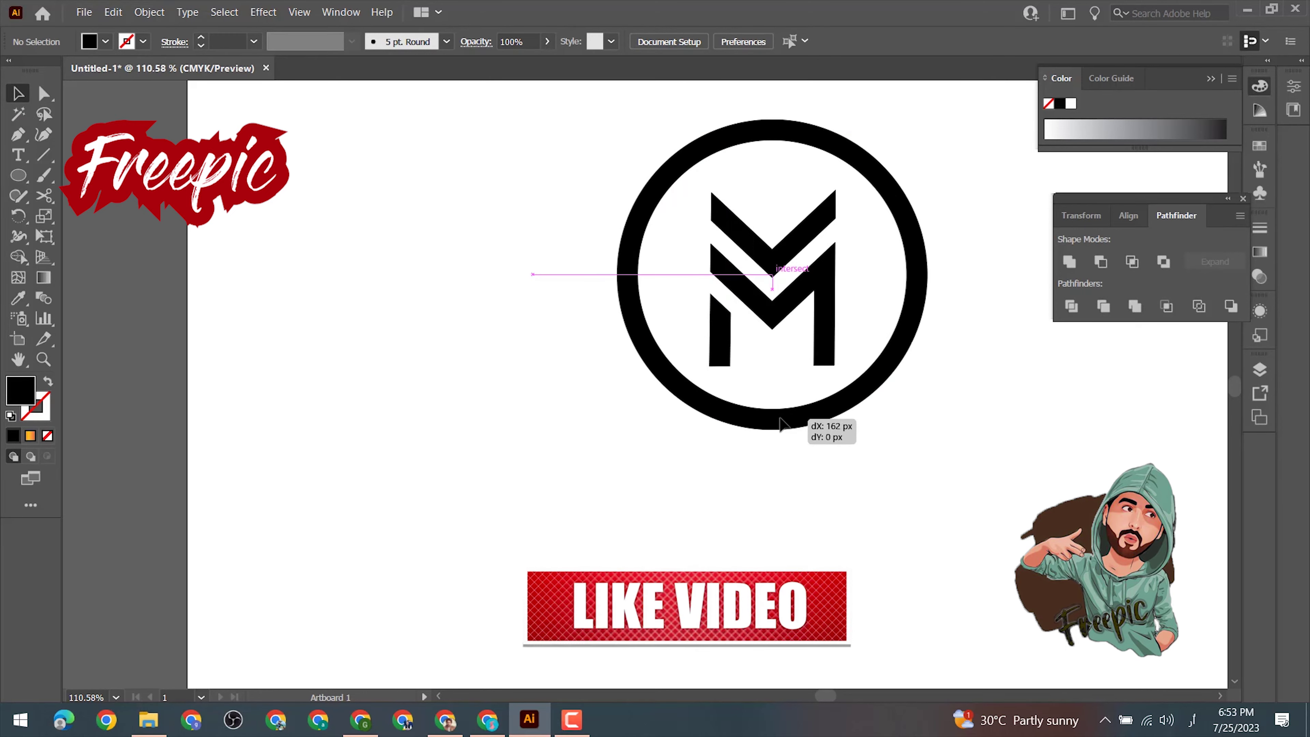
left_click_drag(917, 419, 900, 400)
left_click(607, 395)
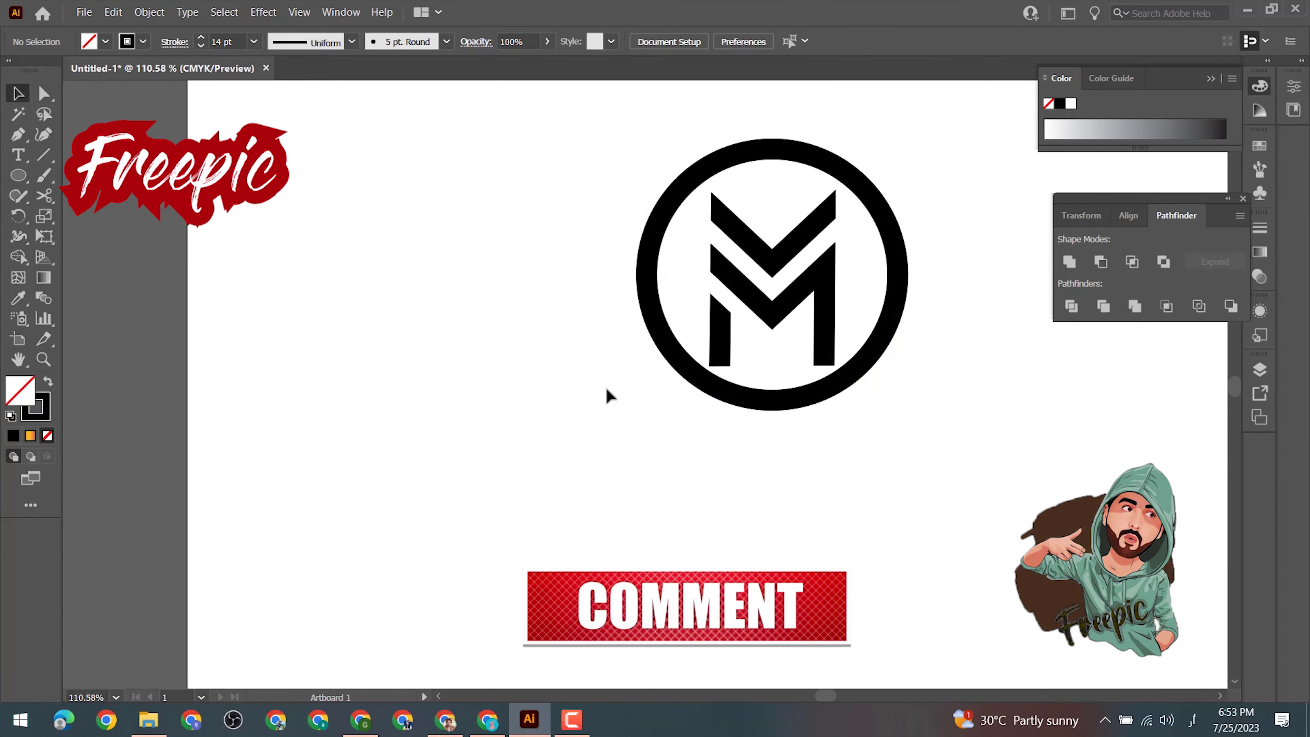
key("ctrl+a")
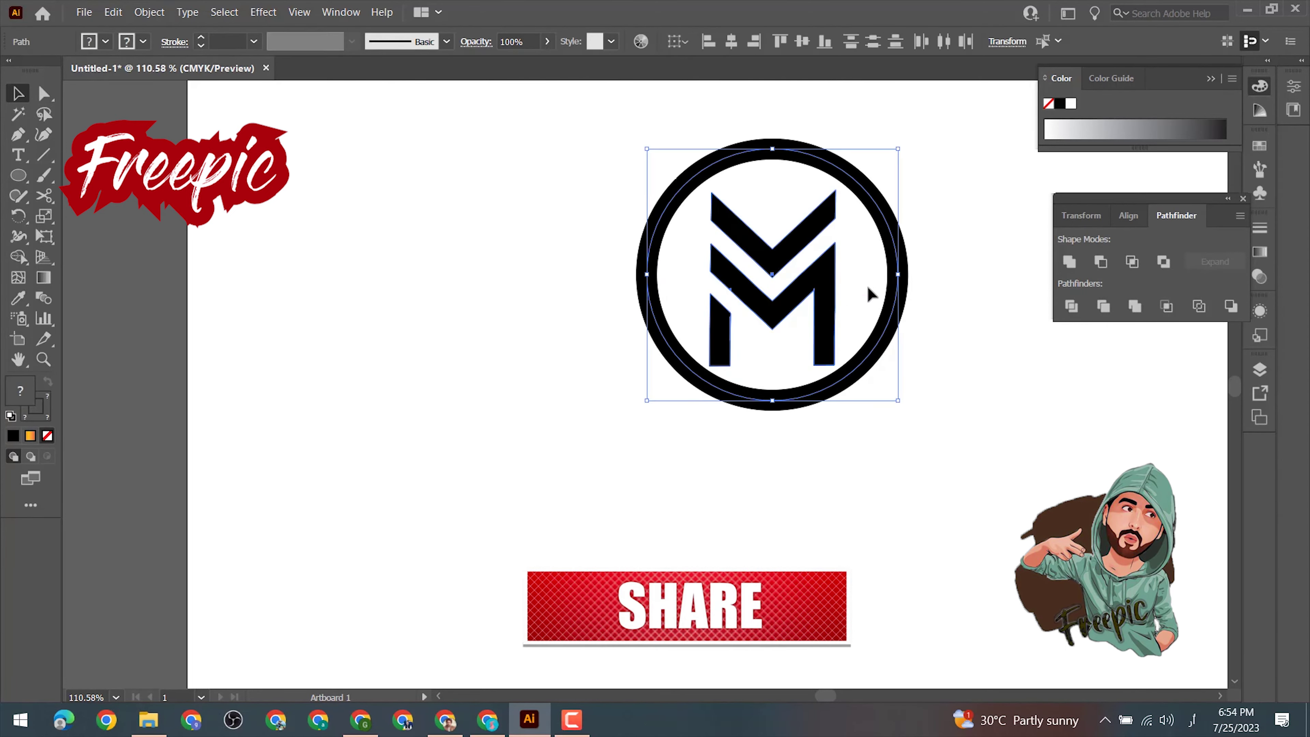
left_click_drag(895, 274, 919, 284)
left_click(632, 307)
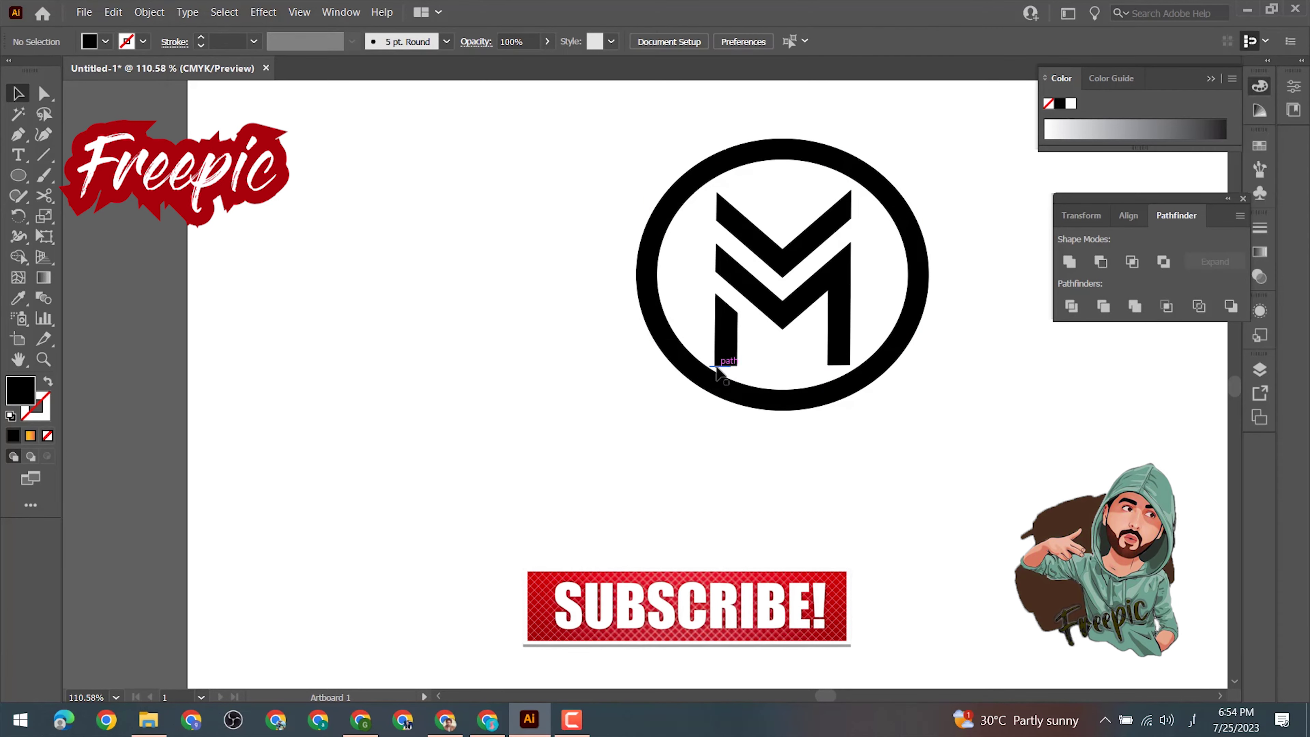
left_click(772, 394)
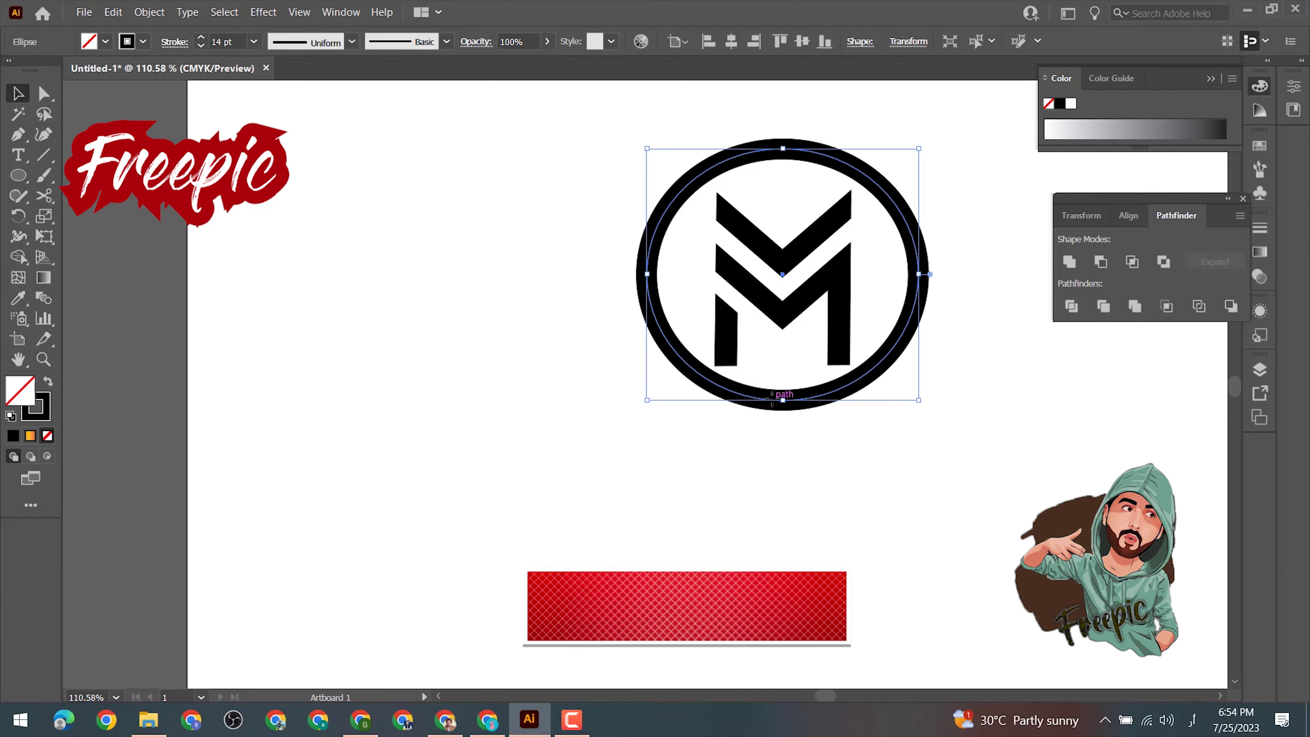
left_click_drag(922, 404, 923, 417)
left_click(694, 442)
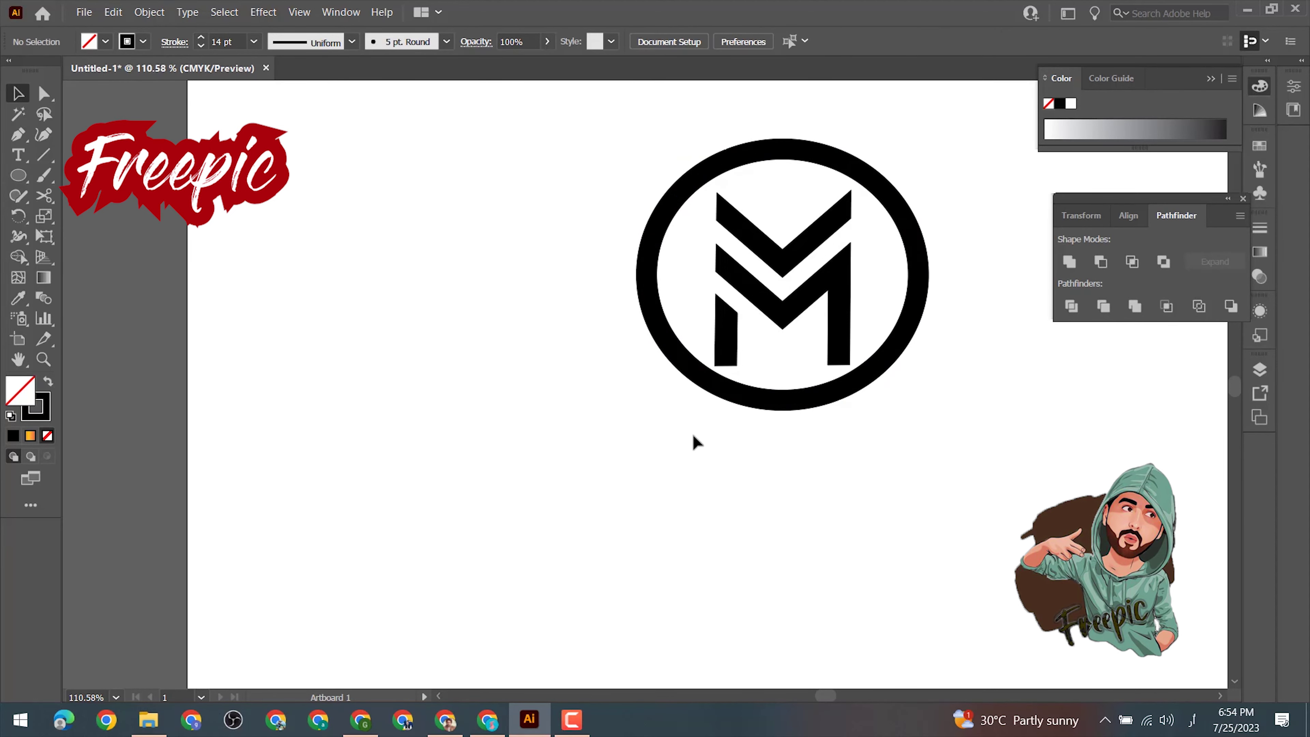
- Move the top chevron about 13 px down and expand the ring and M
double_click(772, 242)
double_click(362, 242)
left_click_drag(783, 272, 783, 278)
left_click(524, 293)
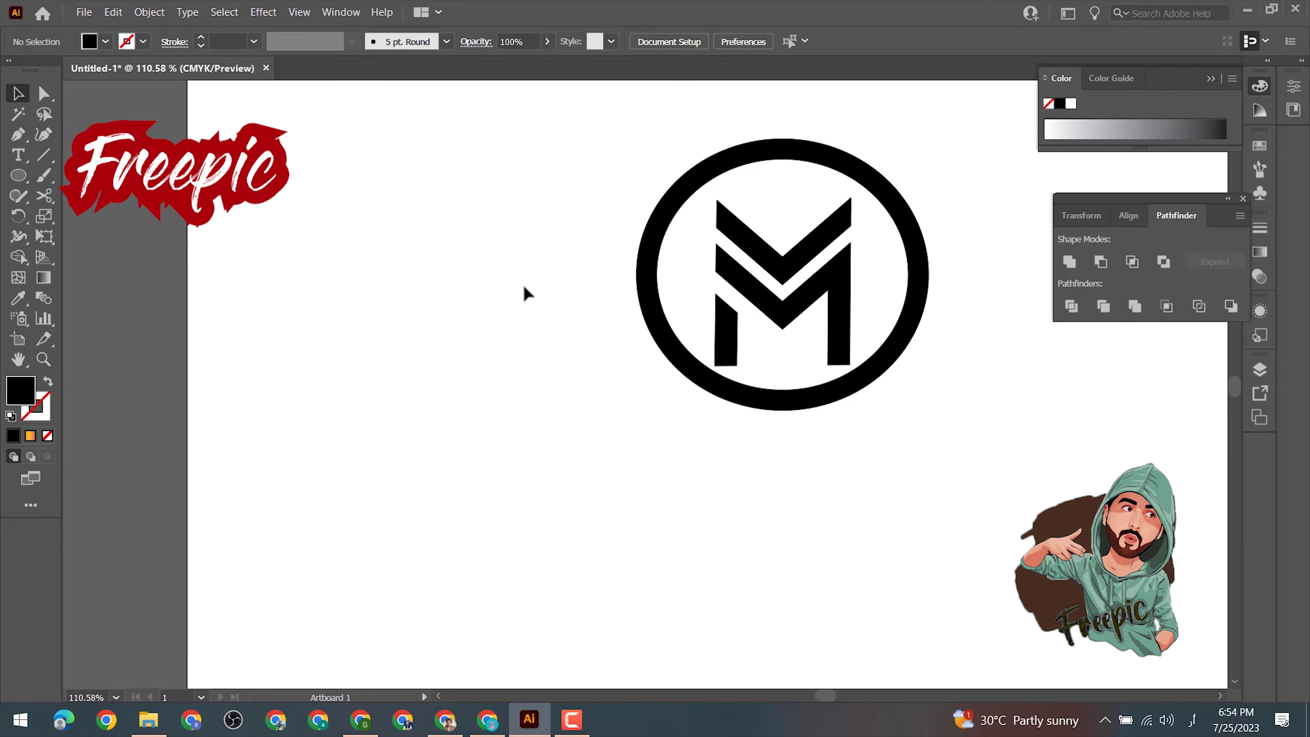
left_click_drag(689, 211, 801, 304)
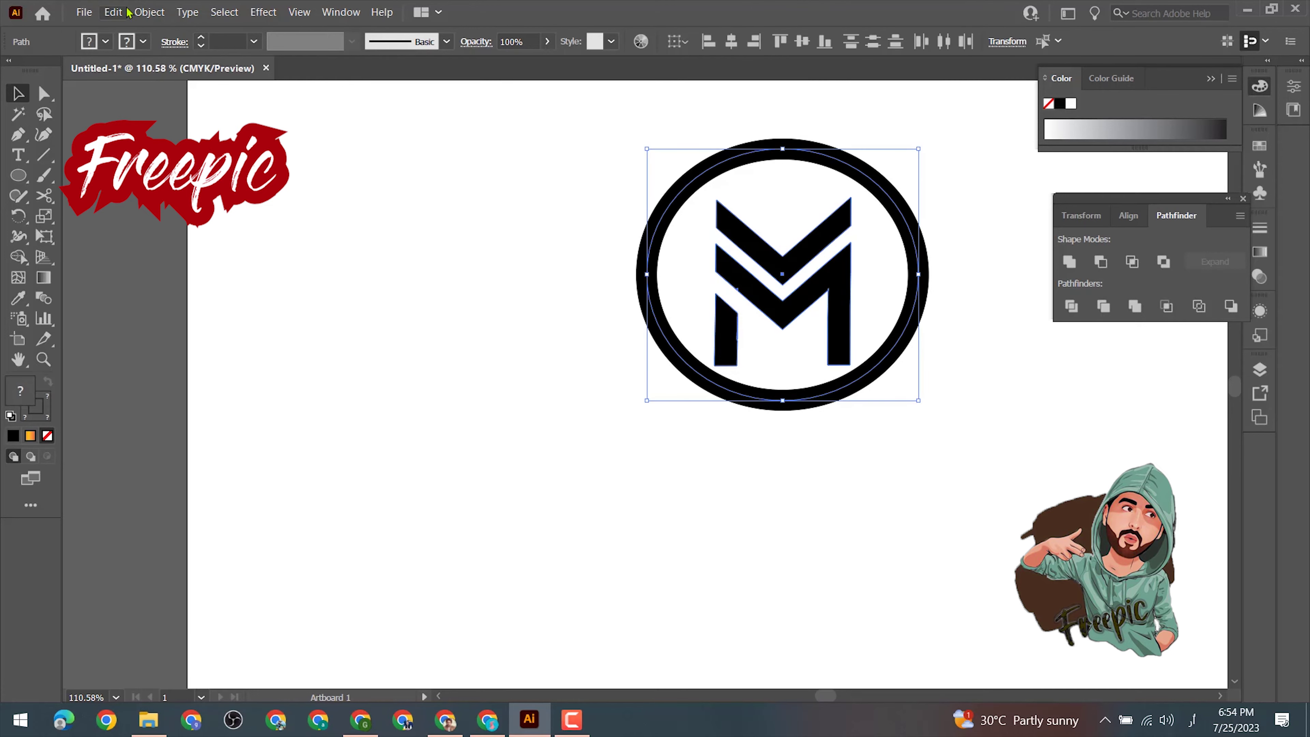
left_click(149, 13)
left_click(170, 191)
left_click(614, 453)
- Drag the chevron's arm anchors out past the ring to form a checkmark
key("a")
mouse_move(855, 230)
left_mouse_down()
mouse_move(943, 170)
mouse_move(929, 147)
left_mouse_up()
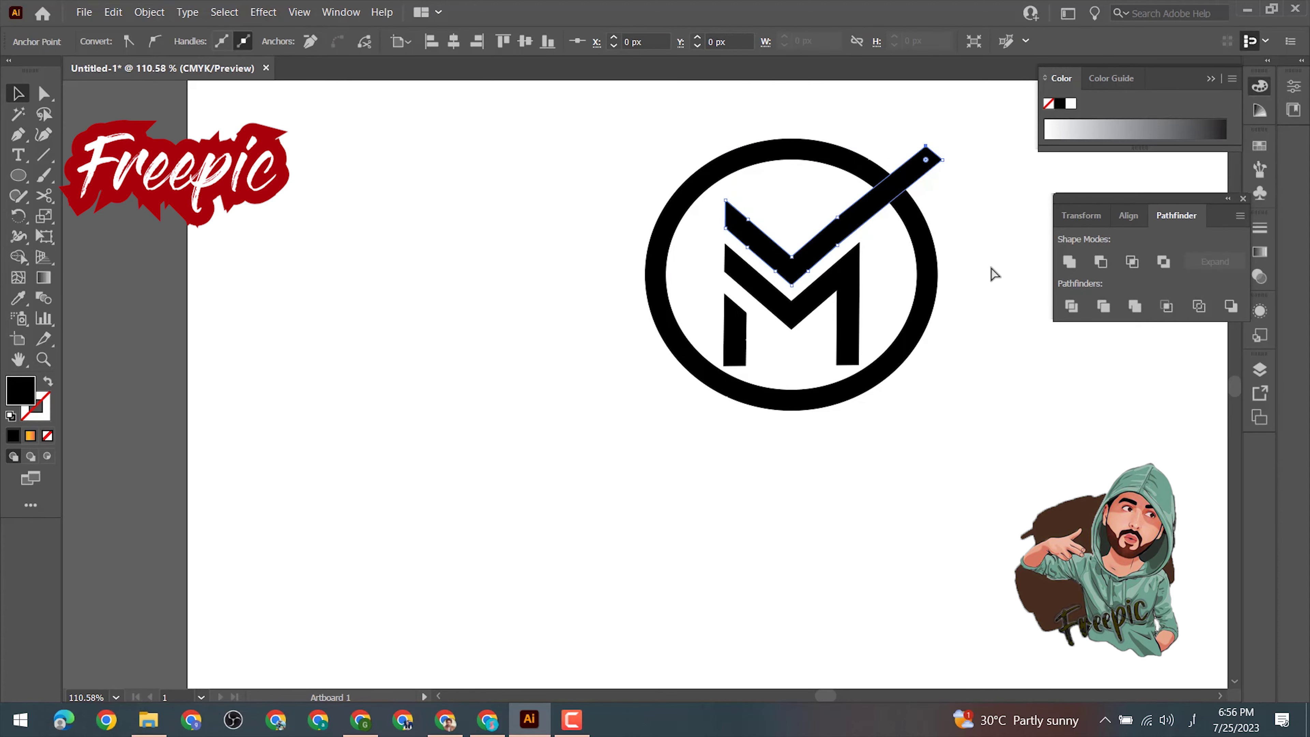
left_click(988, 286)
key("a")
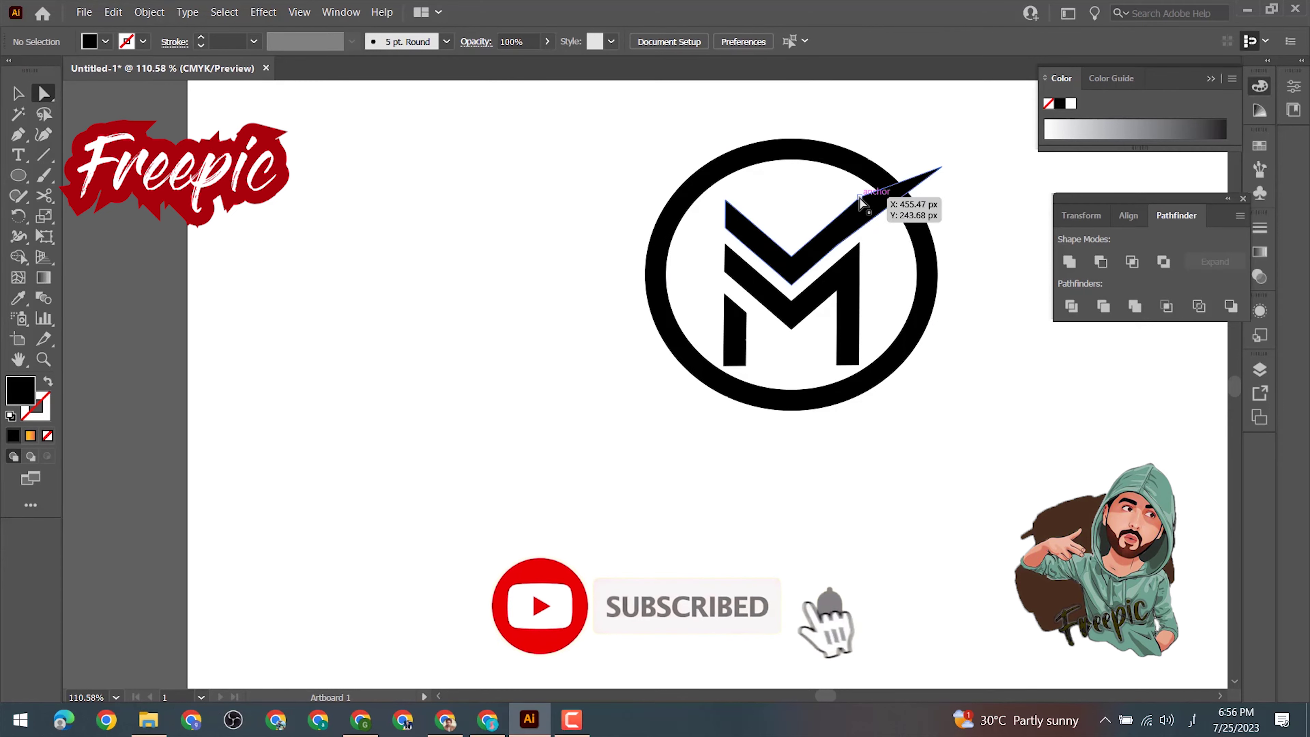
left_click_drag(900, 170, 935, 153)
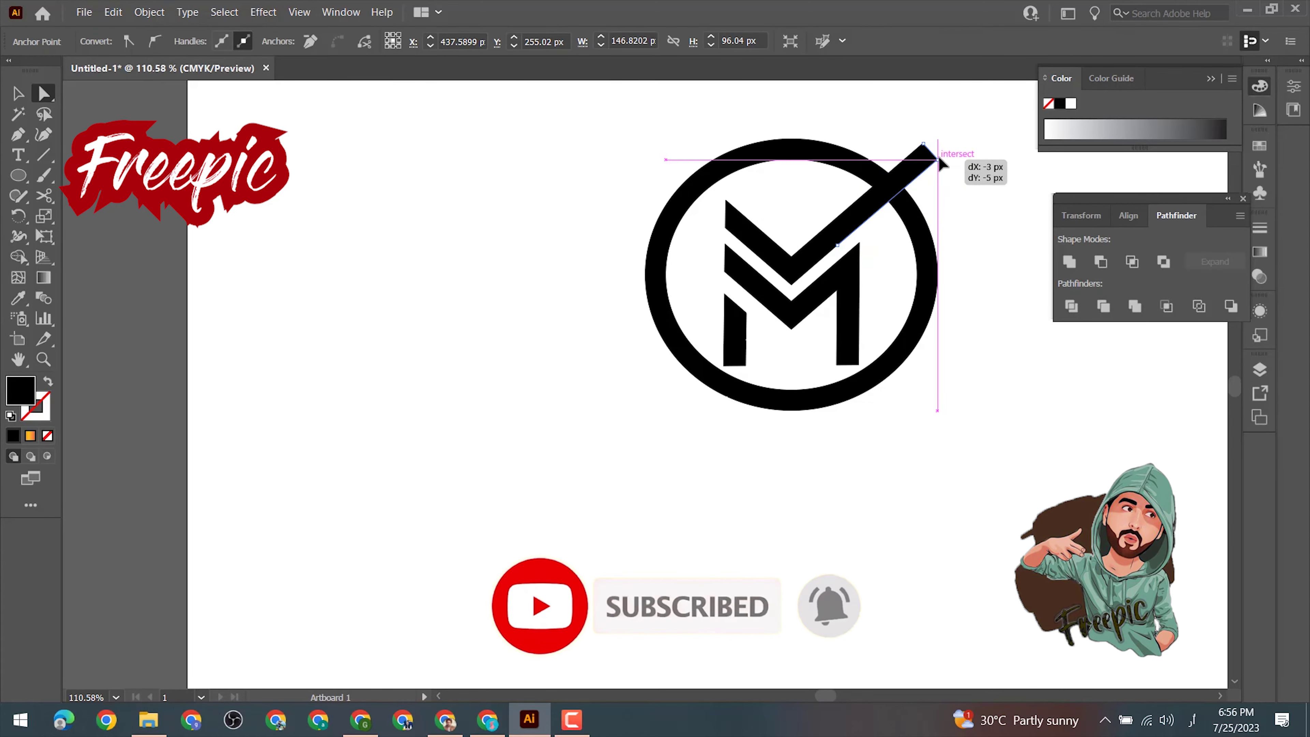
left_click_drag(681, 237, 640, 197)
left_click_drag(555, 102, 916, 433)
left_click(149, 12)
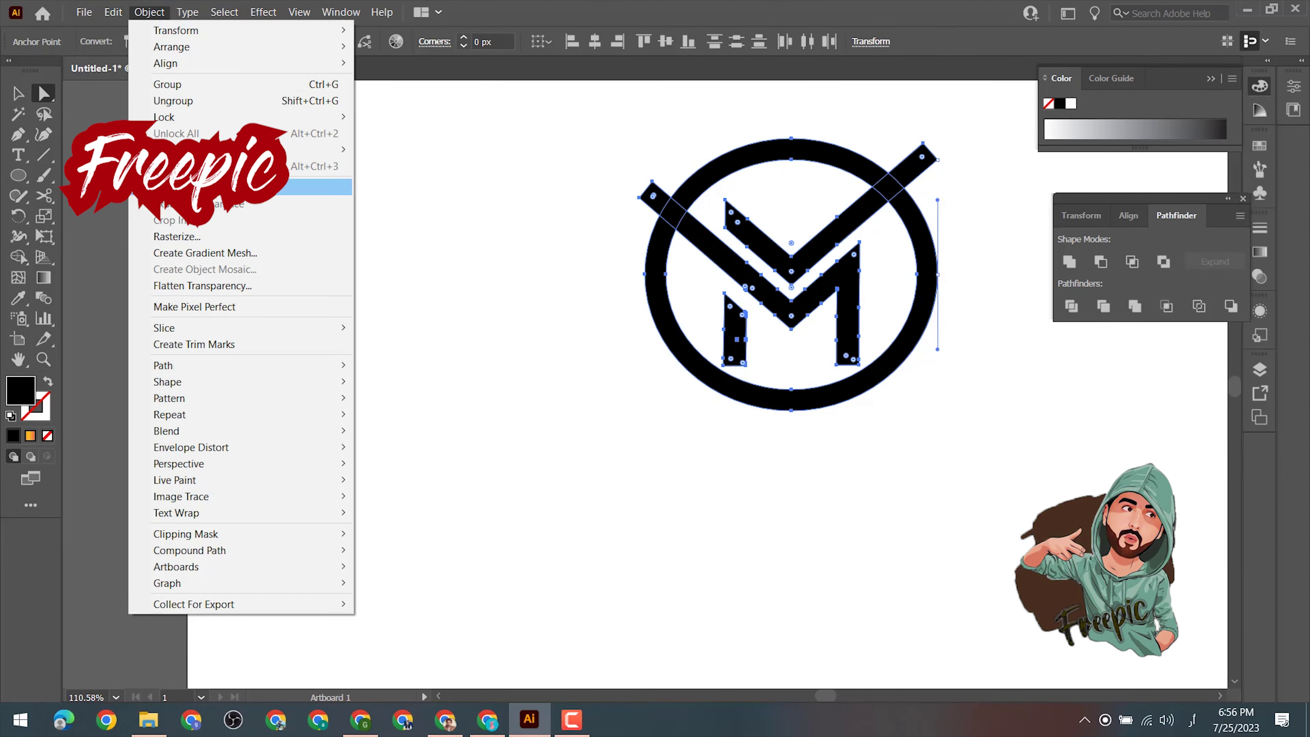
key("v")
left_click(908, 137)
- Remove the checkmark tip protruding outside the ring
right_click(885, 181)
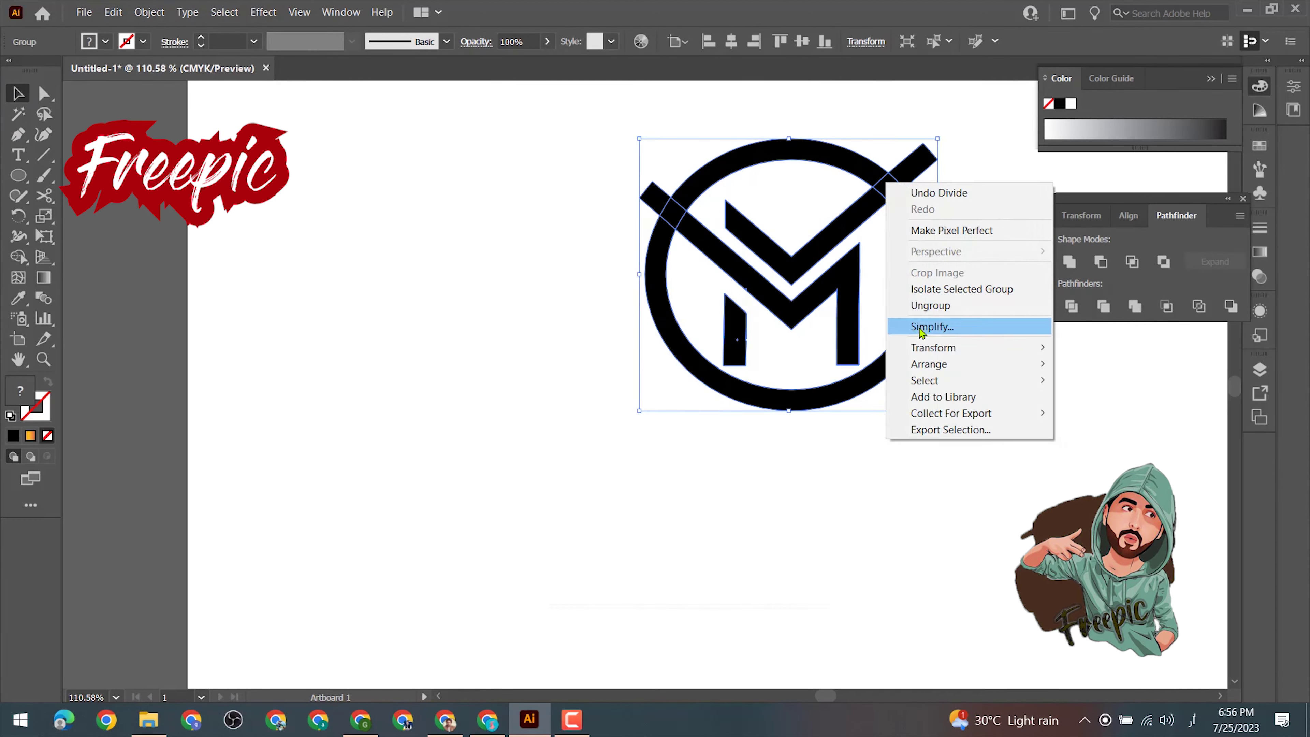
left_click(924, 324)
left_click(576, 219)
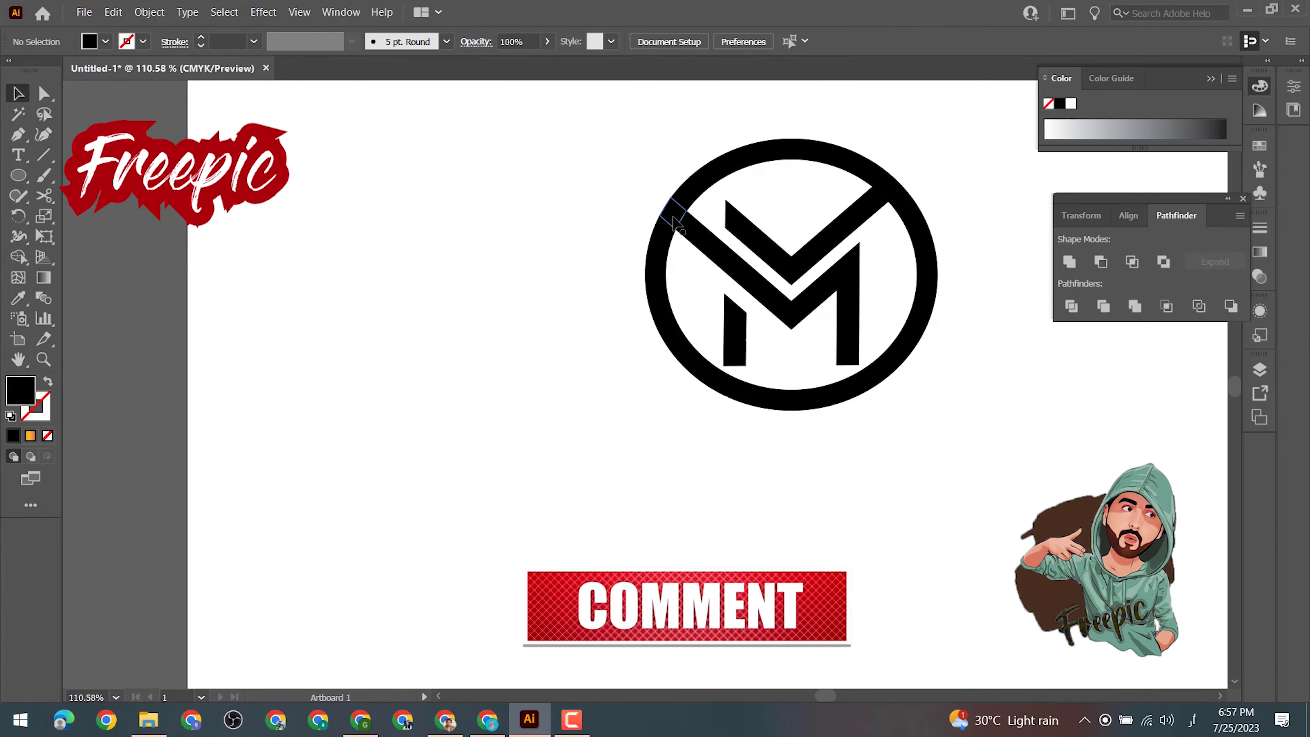
- Offset the checkmark's diagonal path to add blocks at its ends
left_click(752, 251)
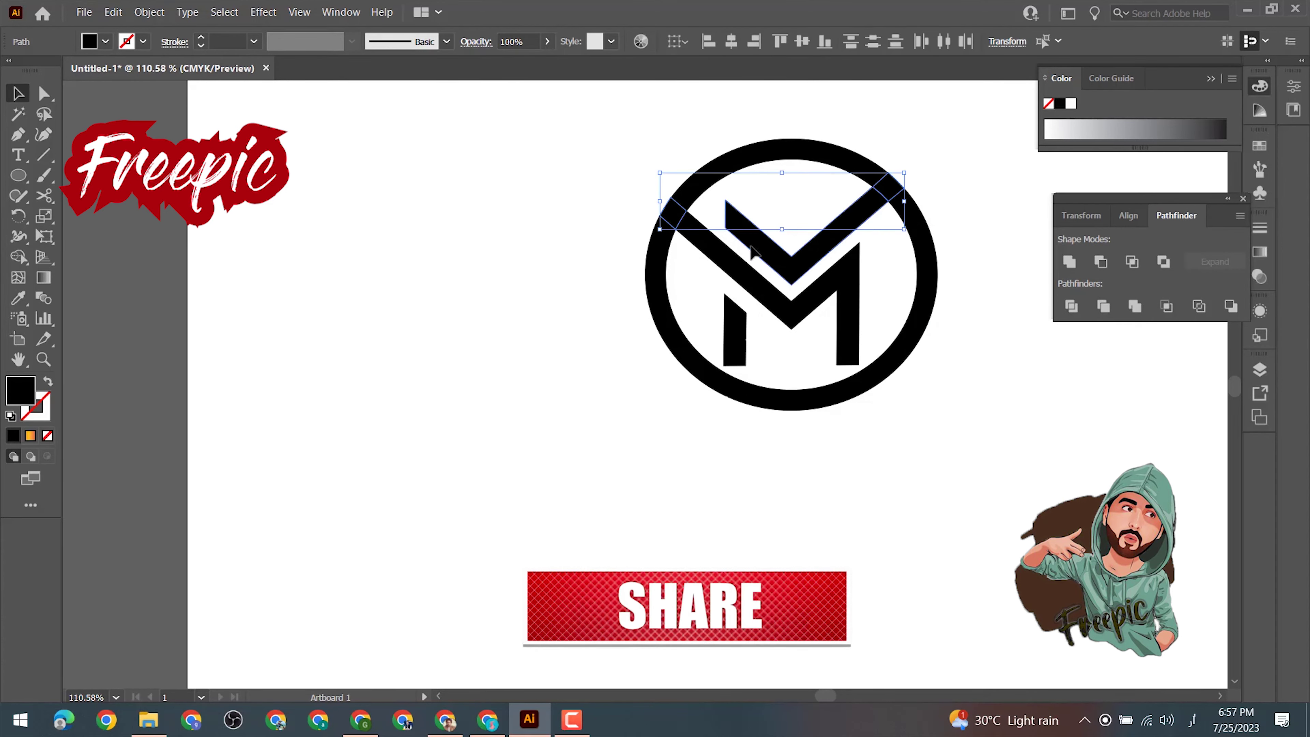
left_click(149, 12)
left_click(467, 486)
left_click(642, 401)
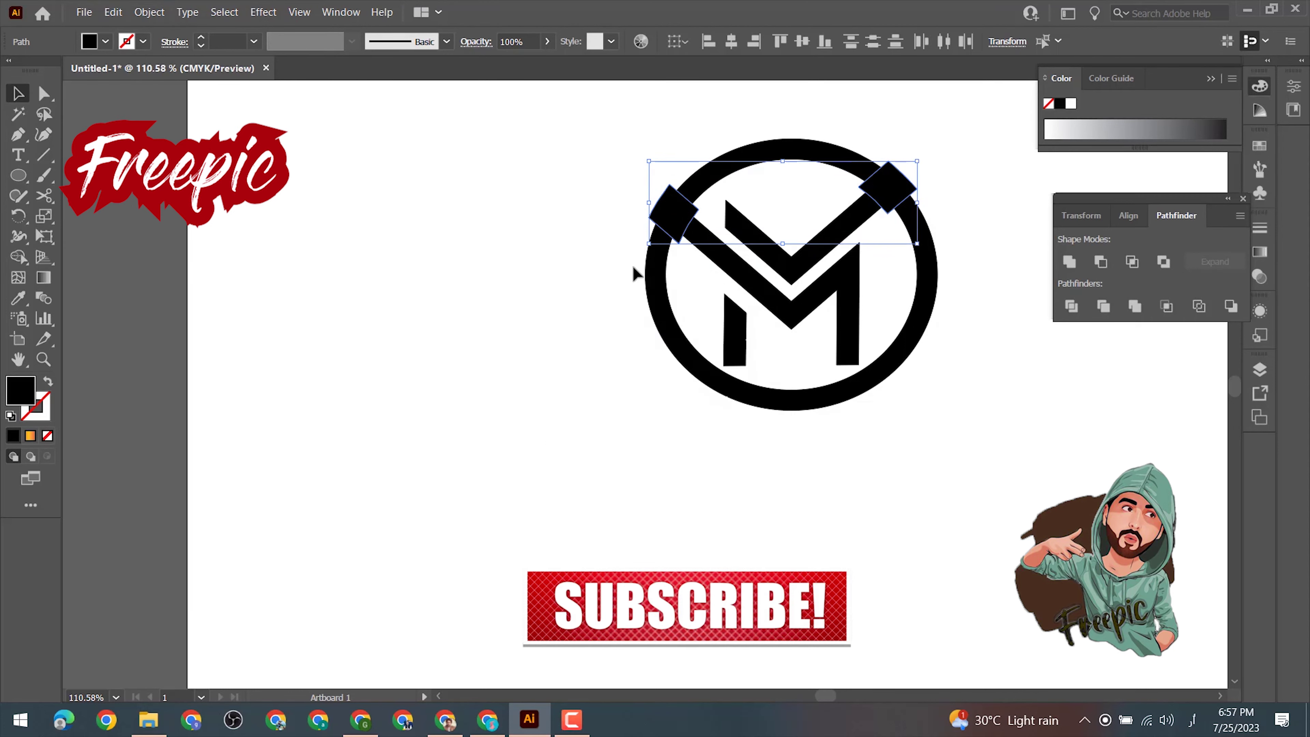
- Divide the logo, ungroup it, and delete the upper-left end block
left_click_drag(636, 274, 671, 206)
left_click(1071, 306)
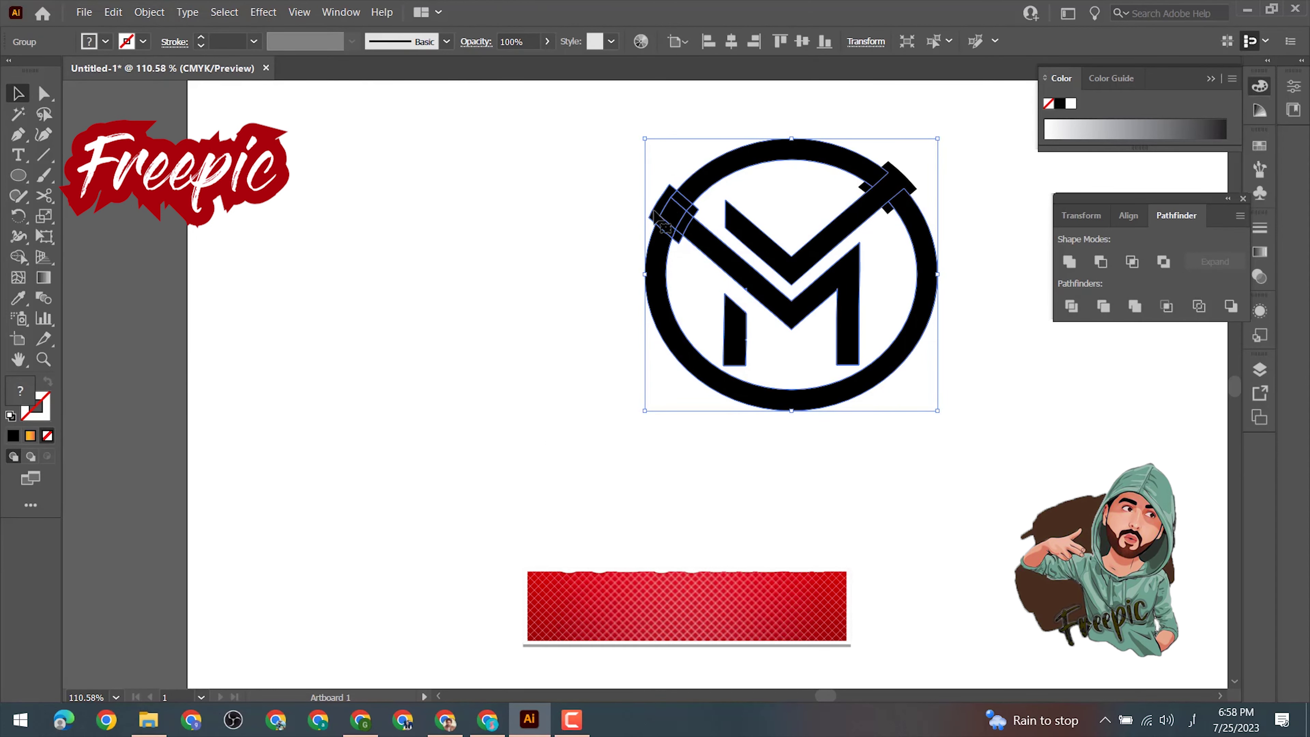
right_click(662, 209)
left_click(711, 339)
left_click(663, 206)
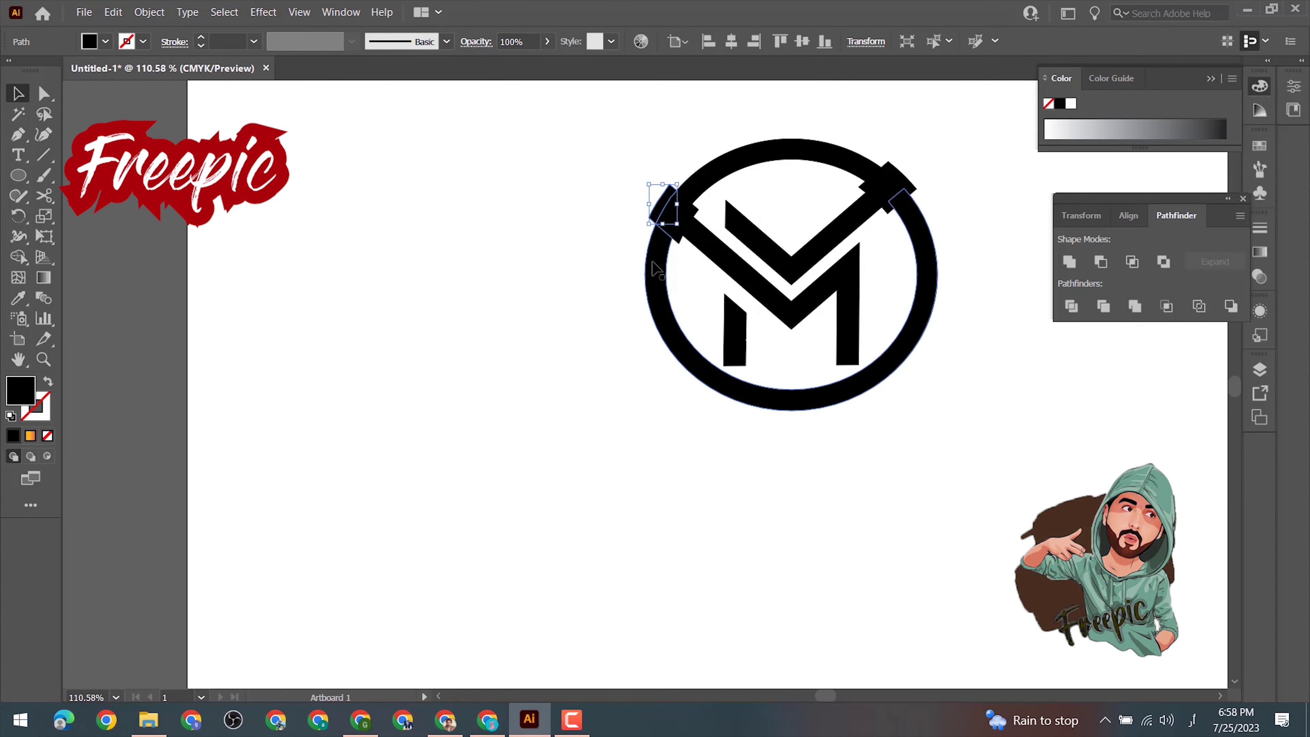
key("Delete")
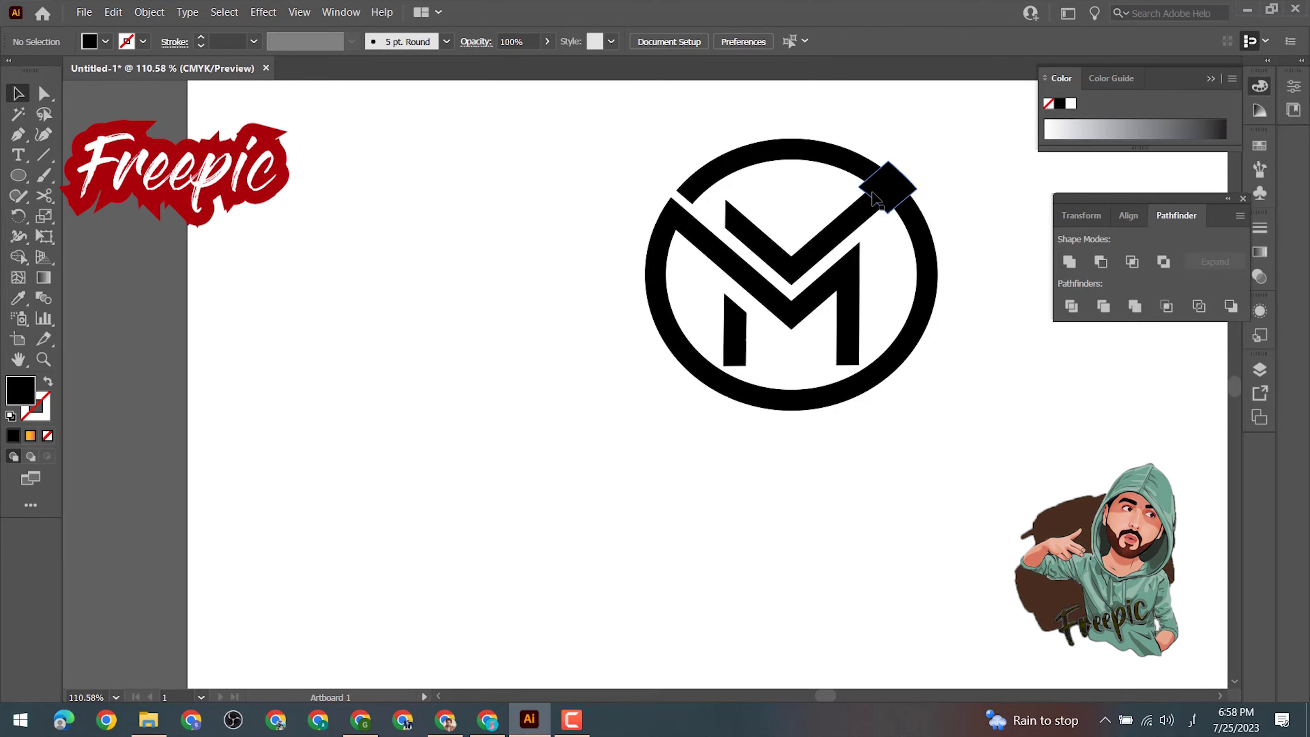
right_click(902, 192)
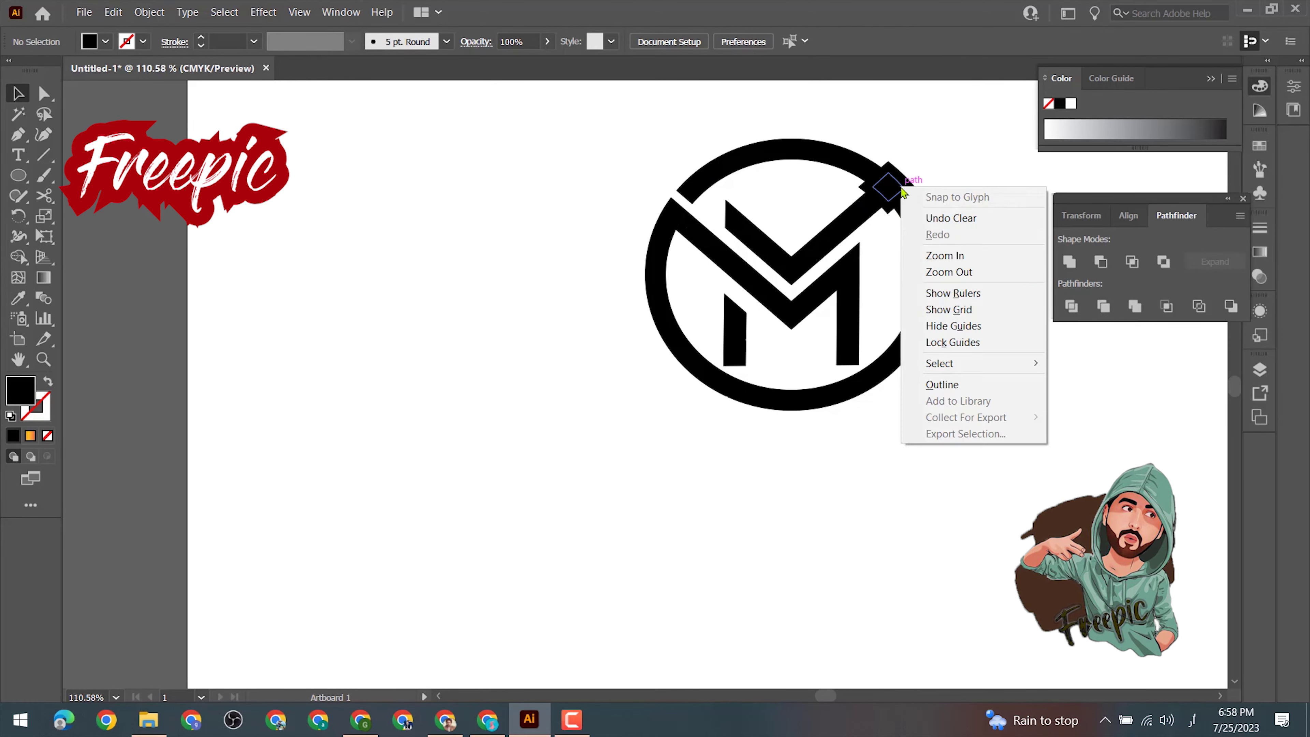
- Divide the logo with the upper-right diamond block and delete the diamond piece
left_click(866, 191)
left_click(149, 11)
left_click(1061, 315)
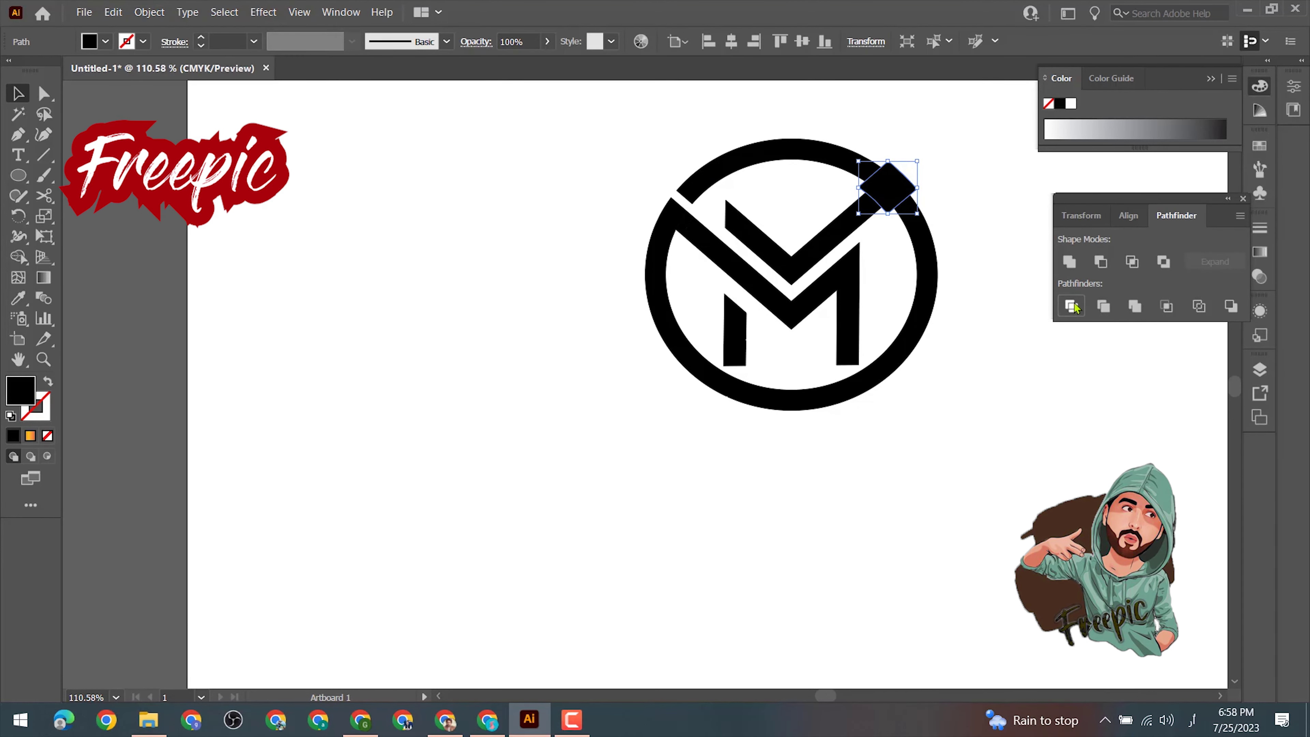
right_click(872, 173)
left_click(910, 184)
left_click(883, 194)
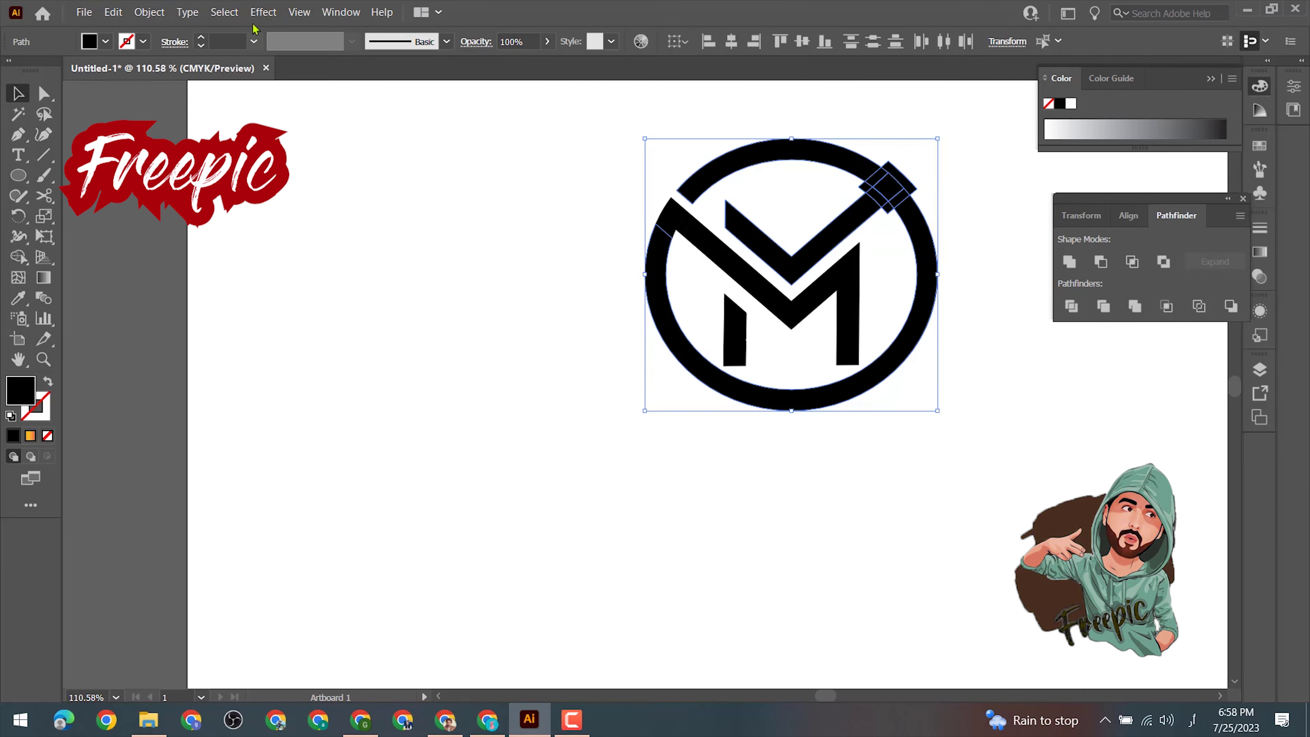
left_click(112, 11)
left_click(1075, 309)
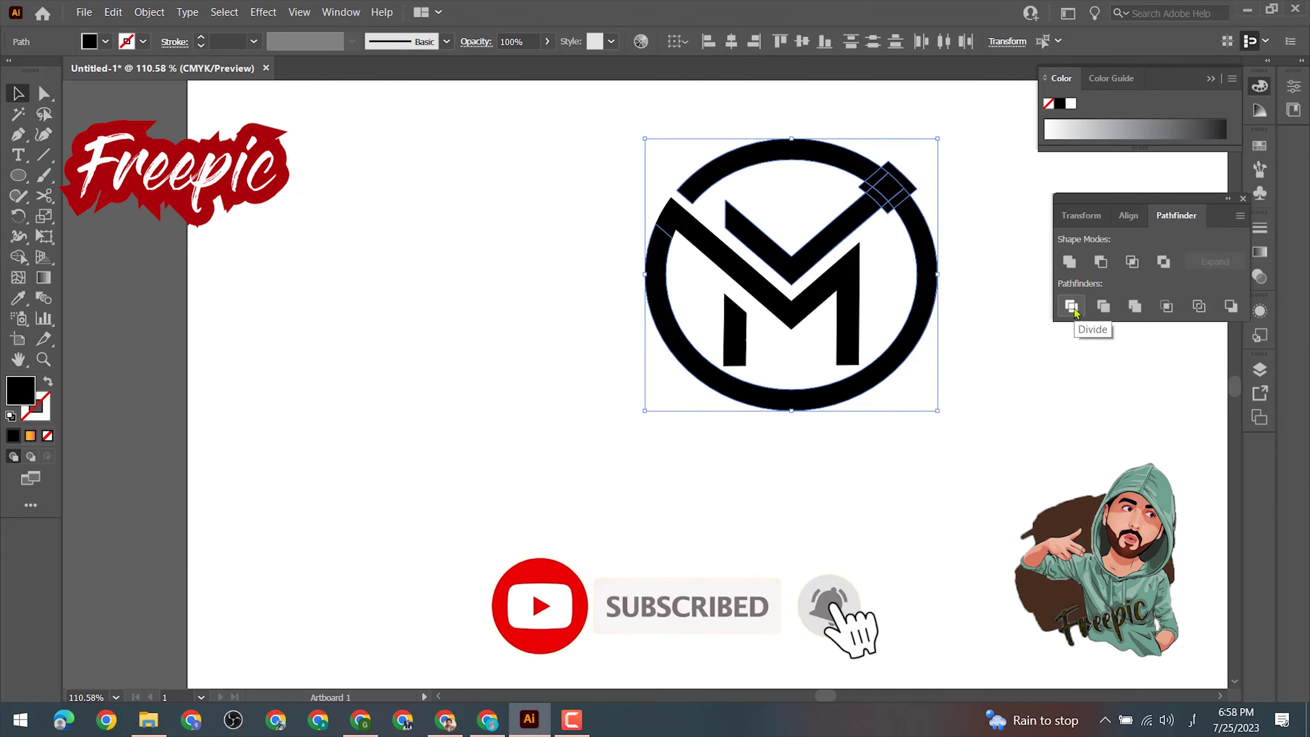
left_click(887, 184)
key("Delete")
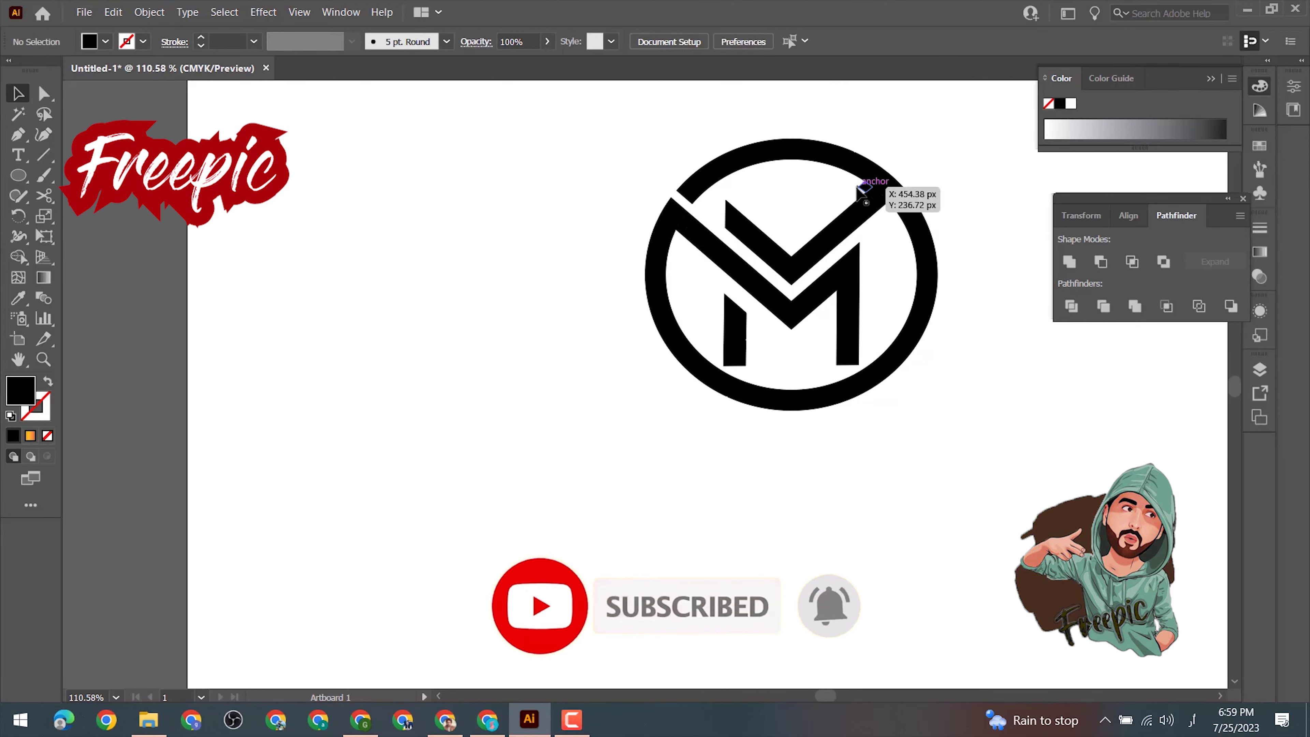
- Make the whole logo slightly narrower
left_click(928, 274)
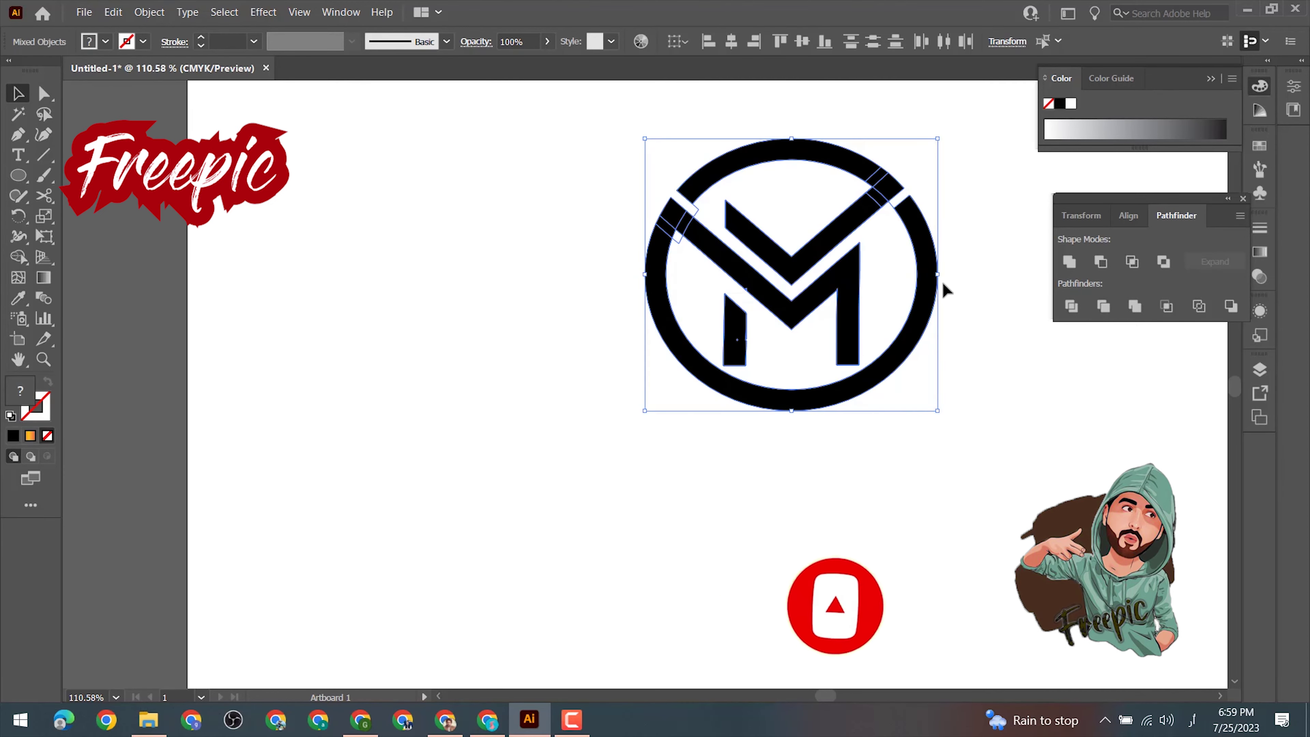
left_click_drag(937, 274, 926, 275)
left_click(621, 228)
- Set the fill to none and merge the chevron and checkmark pieces with Shape Builder
key("y")
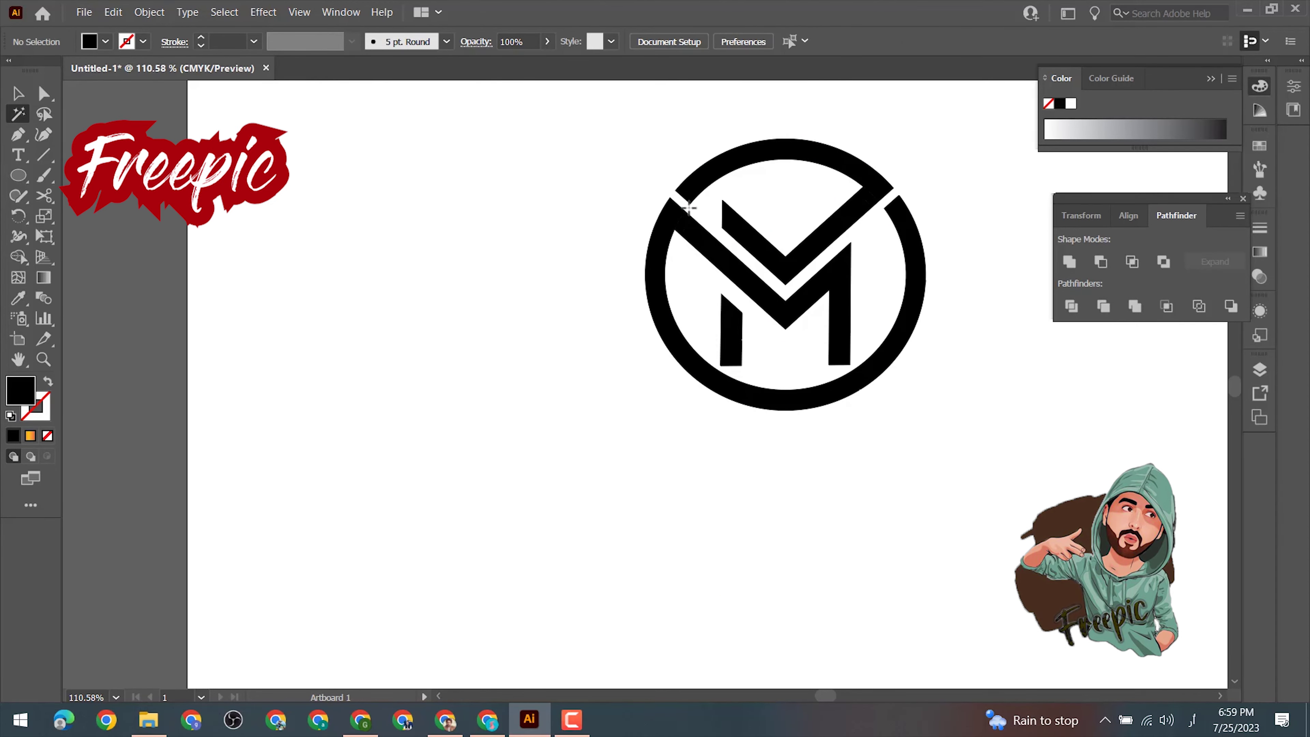
left_click(689, 208)
left_click(616, 255)
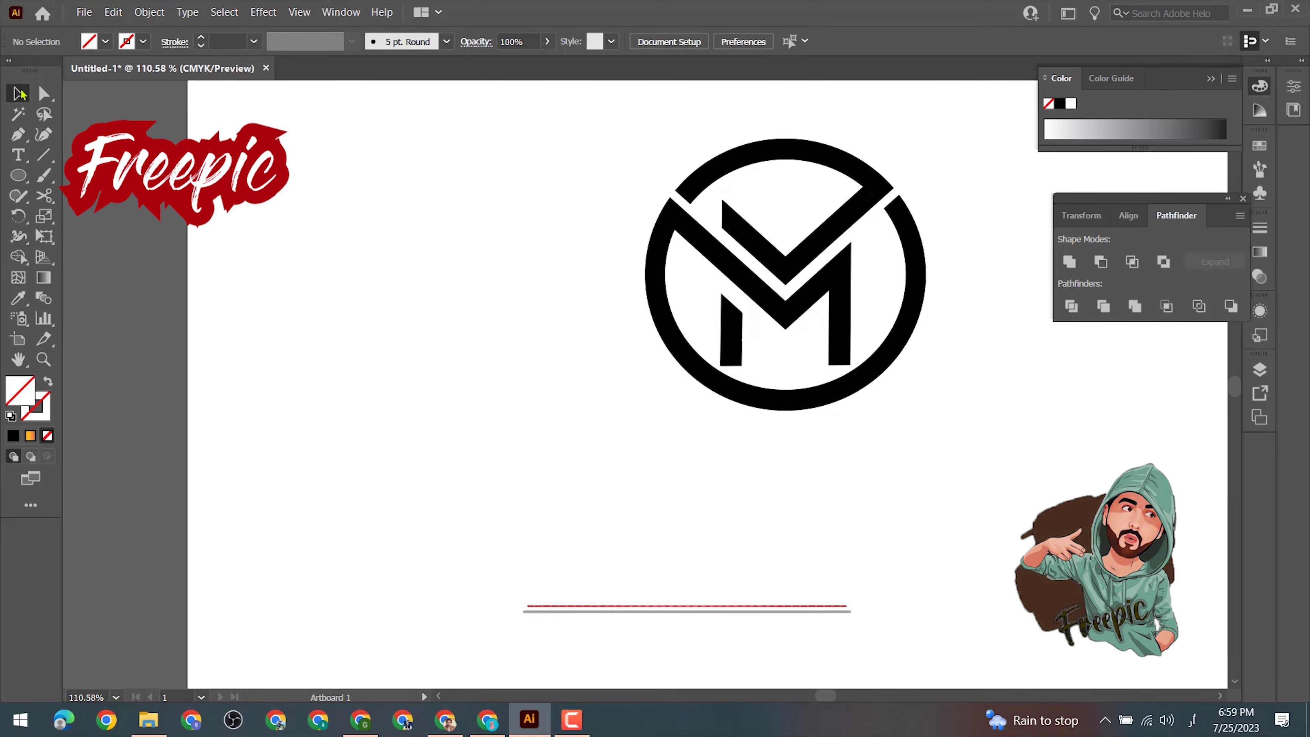
key("ctrl+a")
left_click(19, 257)
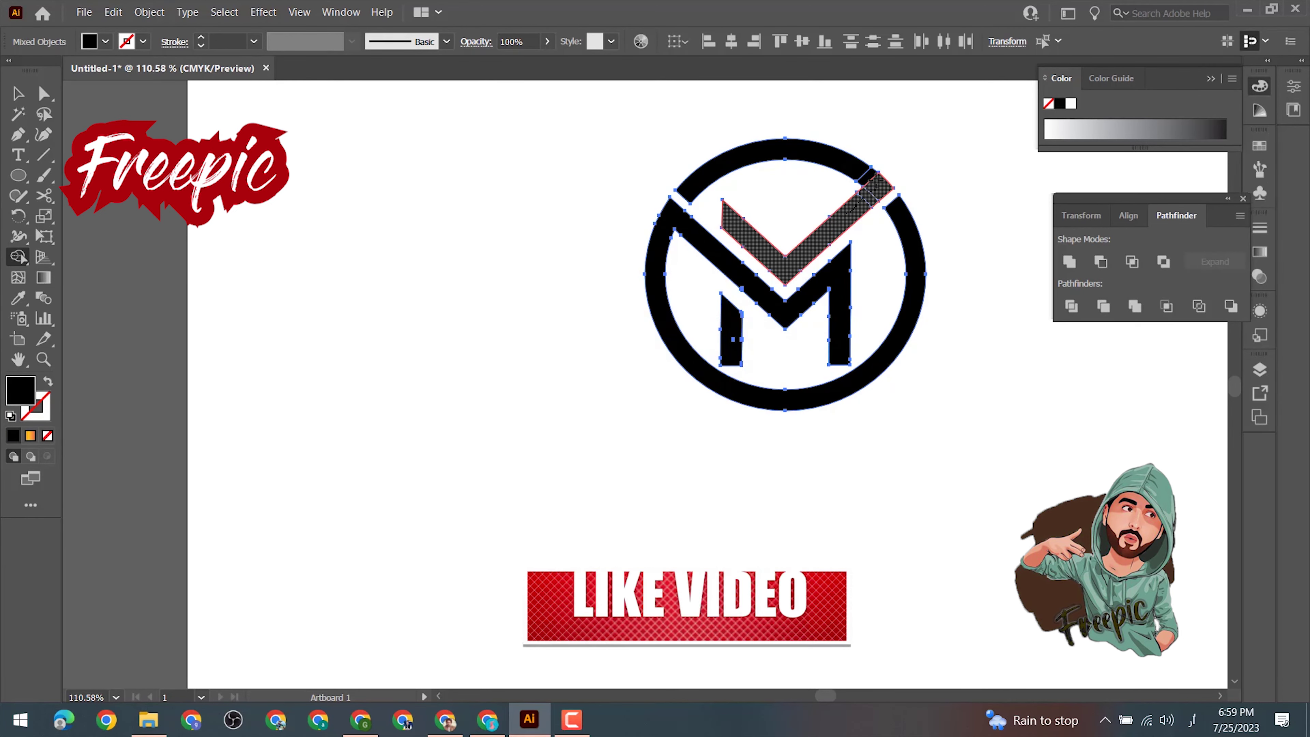
left_click(851, 210)
key("v")
left_click(467, 210)
- Merge the remaining logo pieces together into whole shapes with Shape Builder
key("ctrl+a")
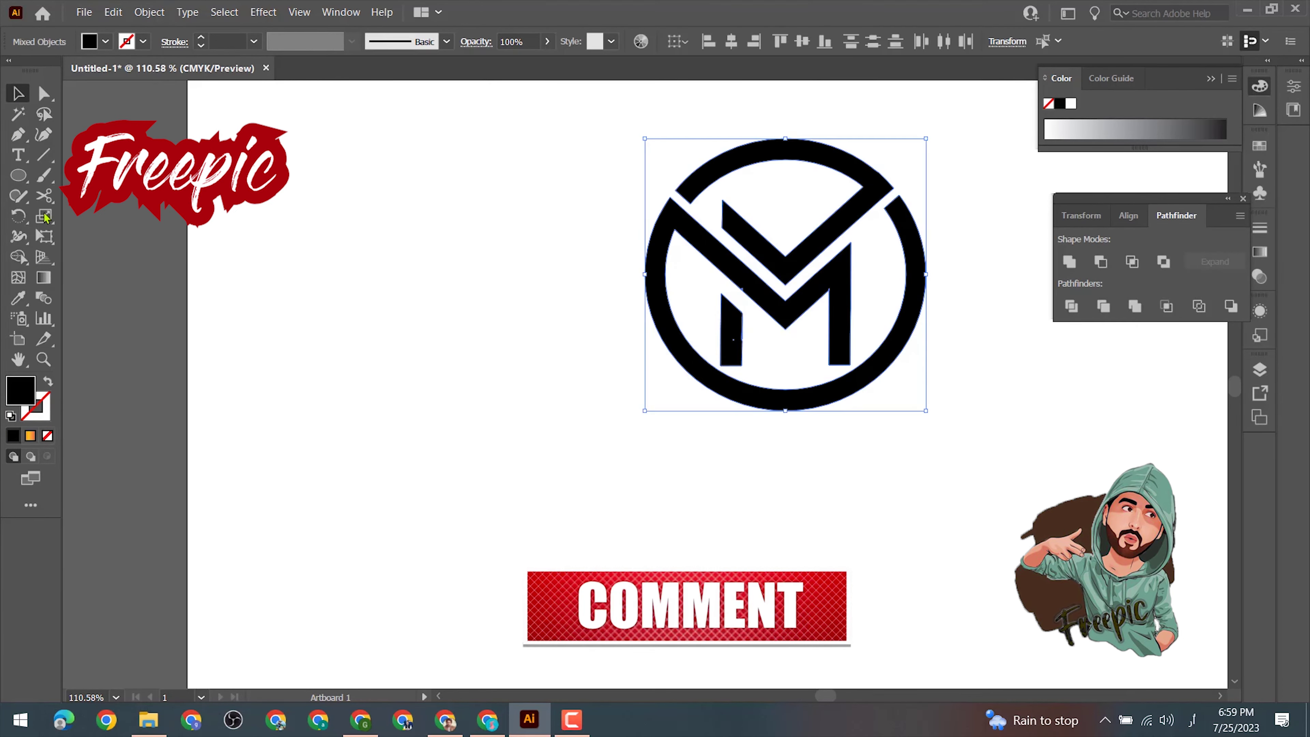
left_click(19, 256)
left_click(828, 237)
key("v")
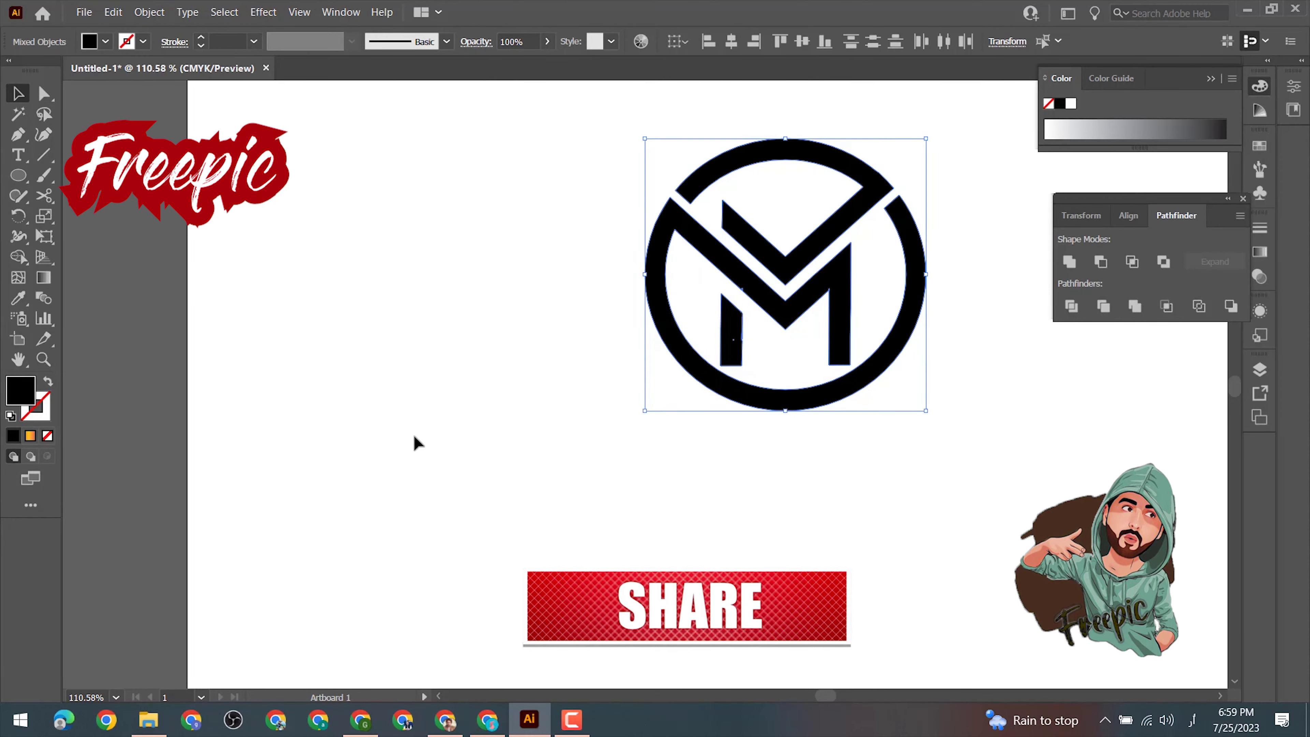
left_click(436, 416)
key("ctrl+a")
left_click(808, 222)
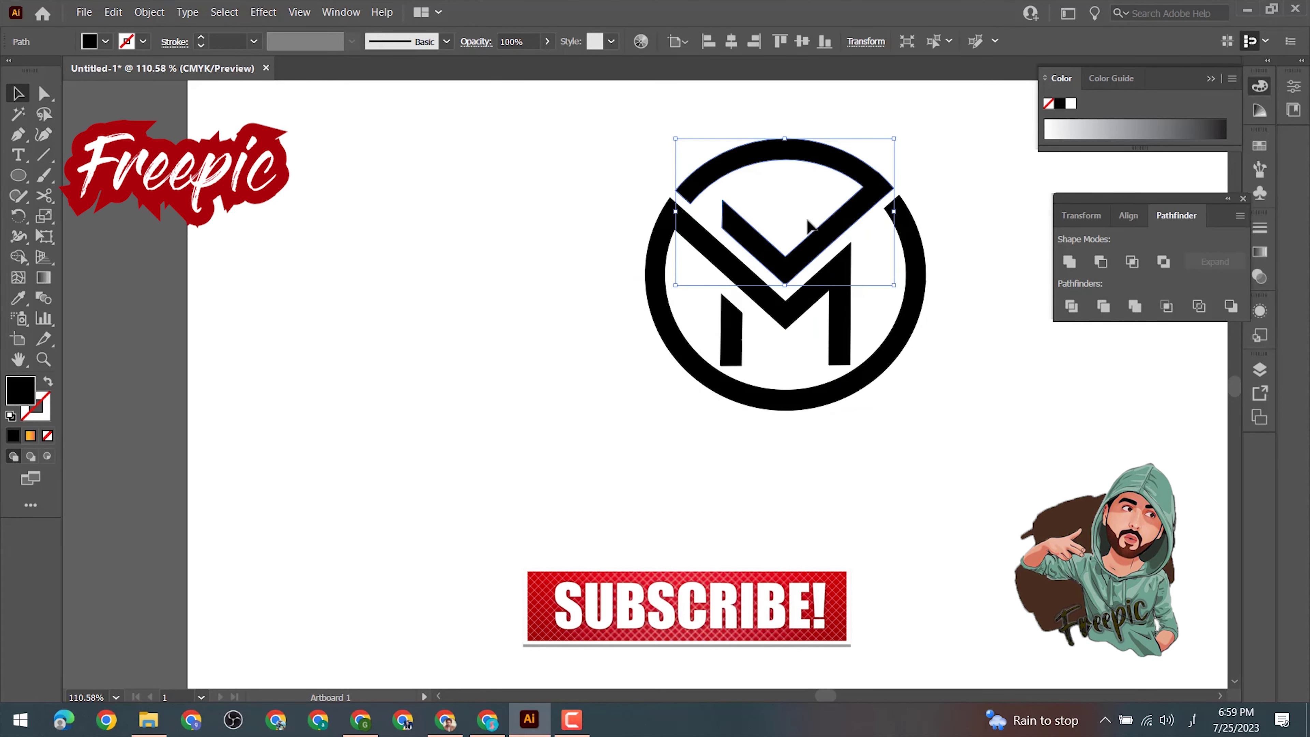
- Move the circular M logo toward the artboard centre and deselect it
right_click(727, 330)
right_click(755, 395)
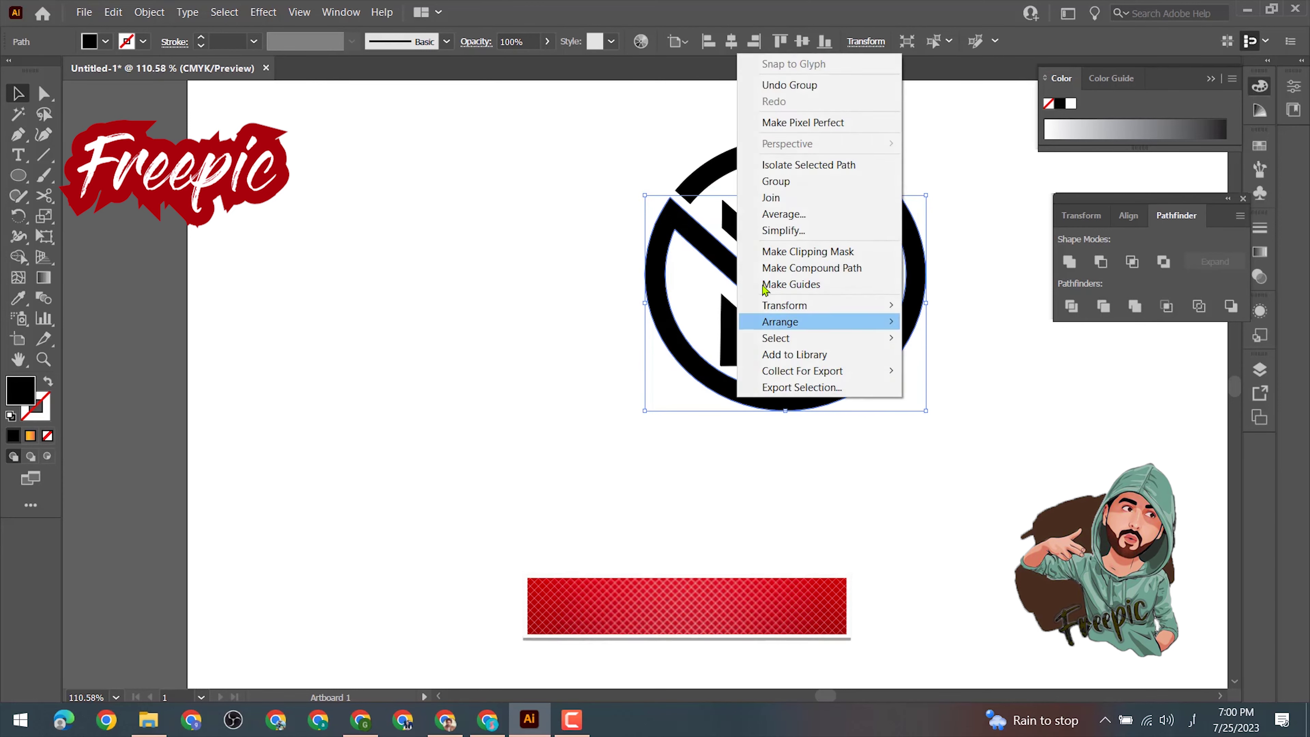
left_click(516, 464)
left_click(921, 380)
left_click_drag(921, 381, 793, 472)
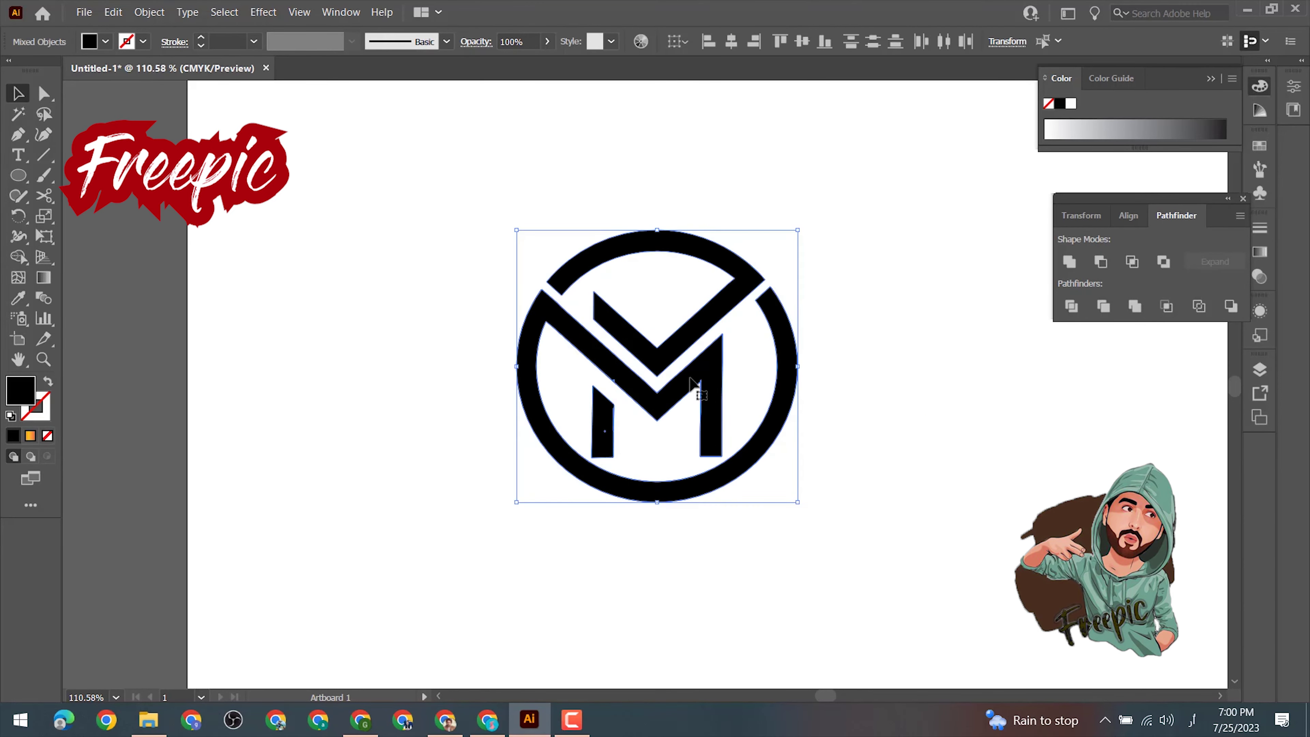
left_click(547, 570)
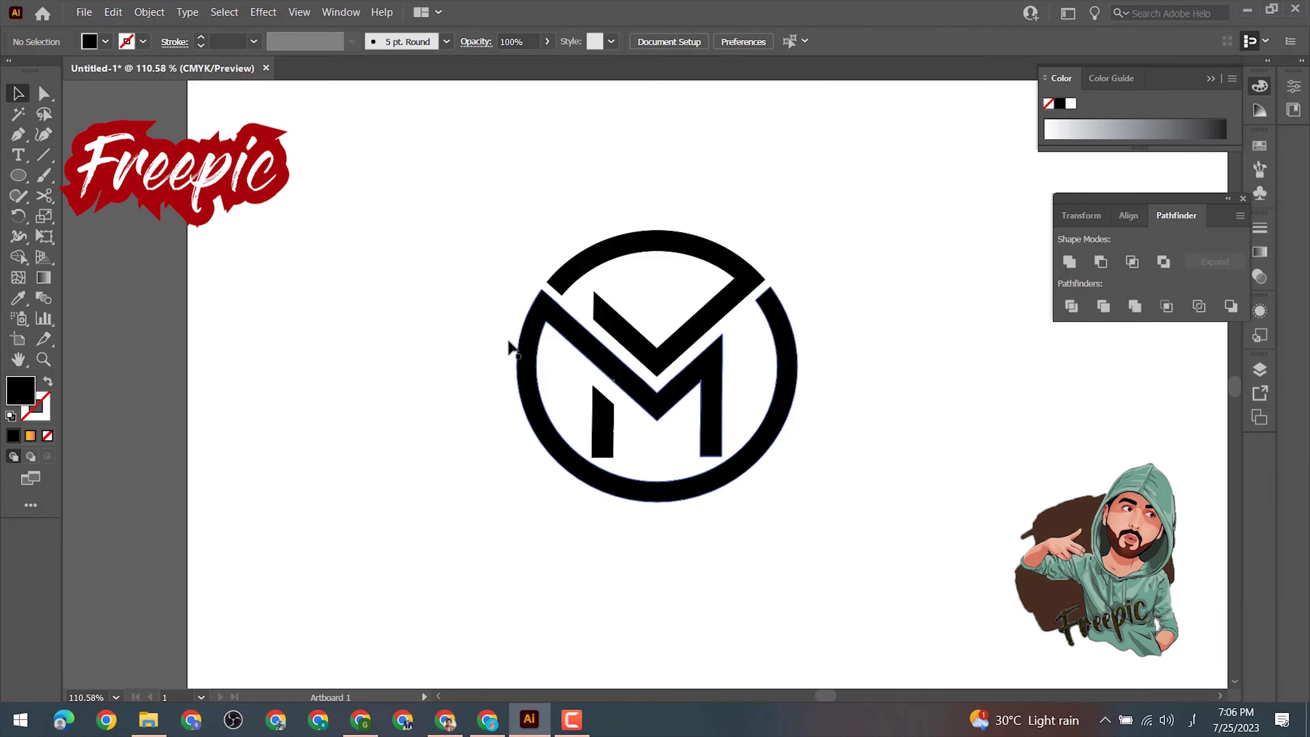
- Apply the orange gradient swatch to the ring-and-M path and the black checkmark group
left_click(536, 338)
left_click(89, 41)
left_click(23, 105)
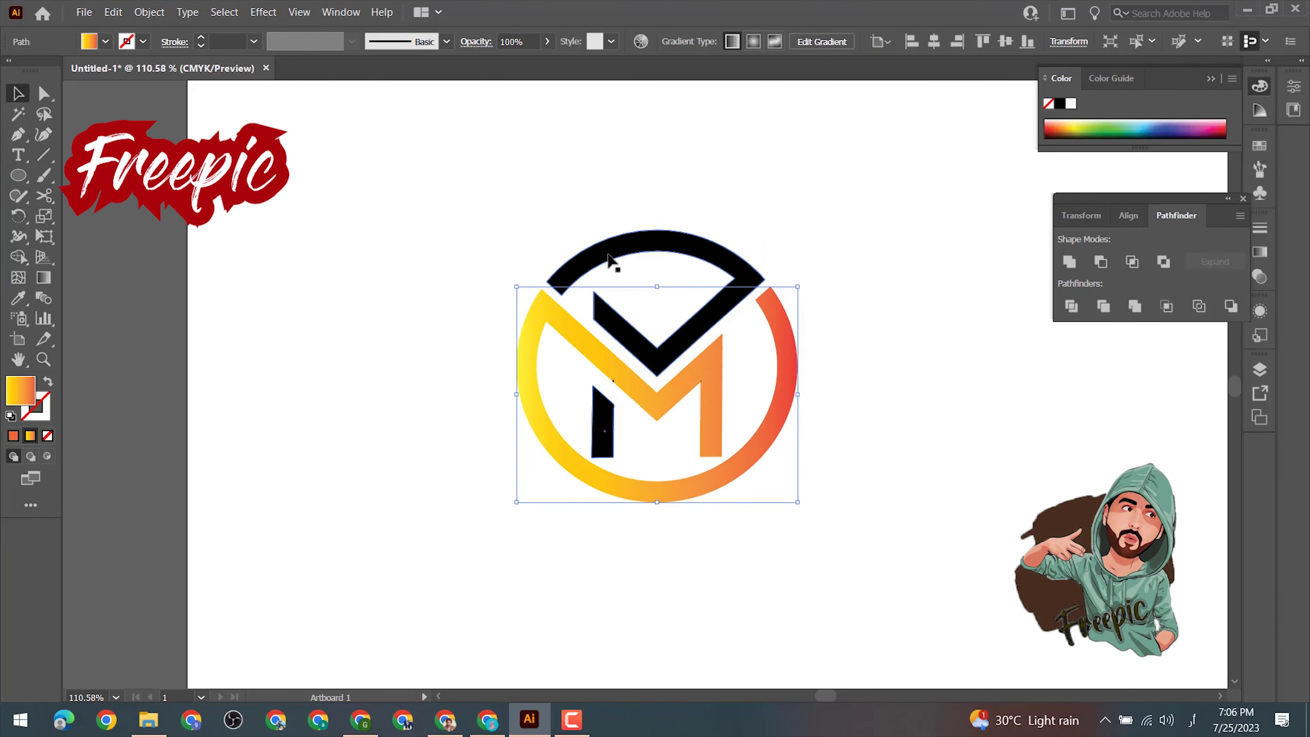
left_click(608, 256)
left_click(105, 41)
left_click(23, 107)
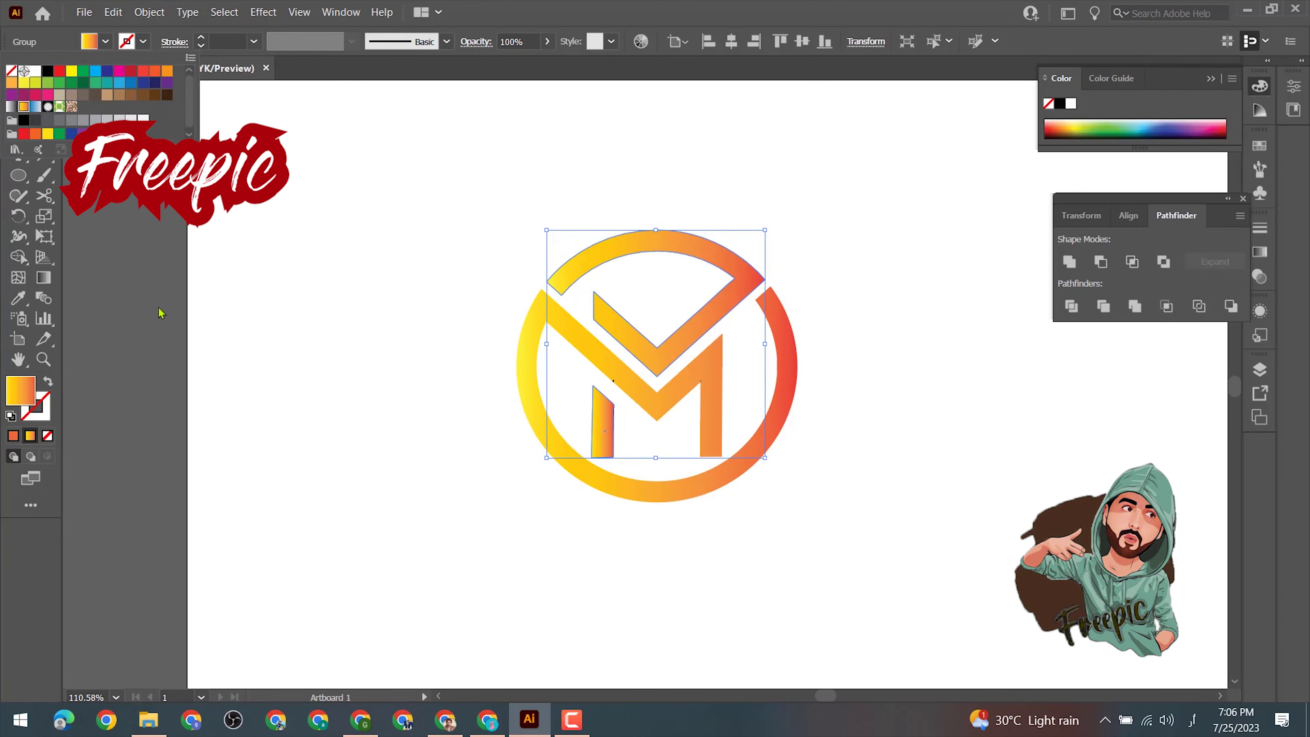
key("g")
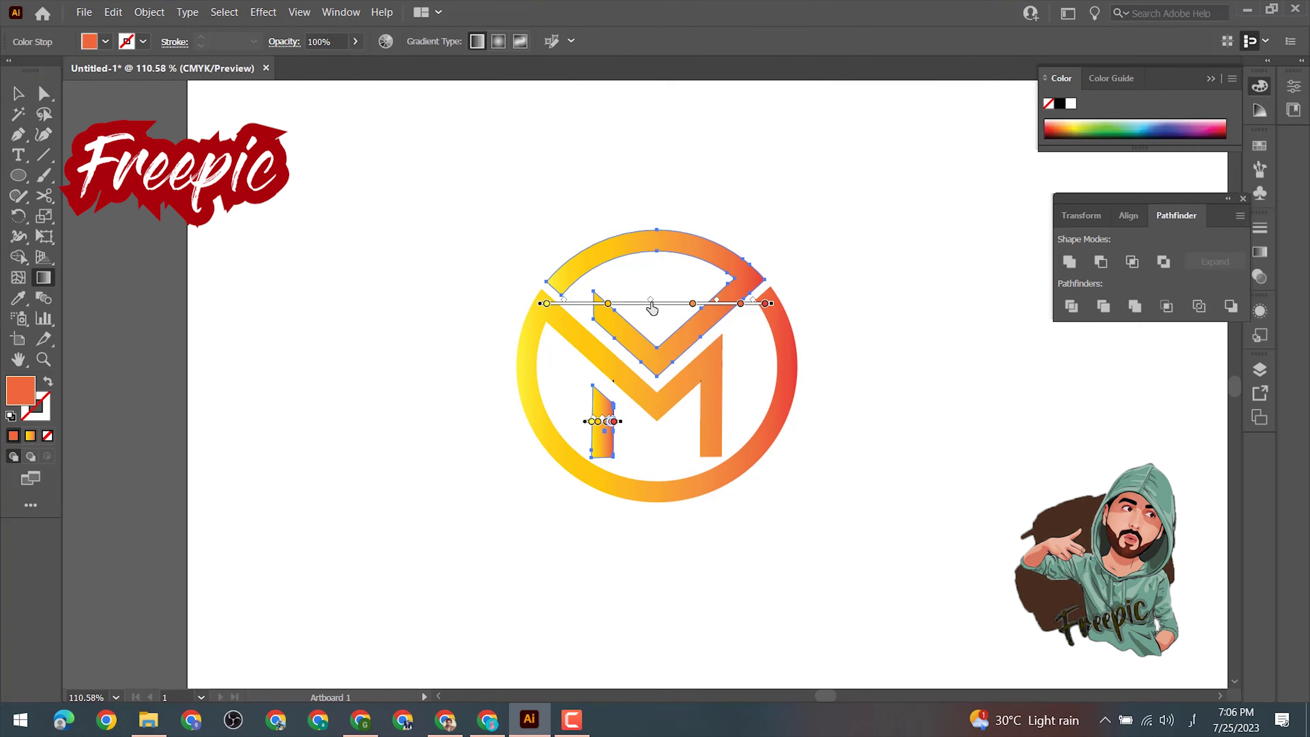
- Set two of the checkmark's gradient stops to green
double_click(608, 305)
left_click(459, 355)
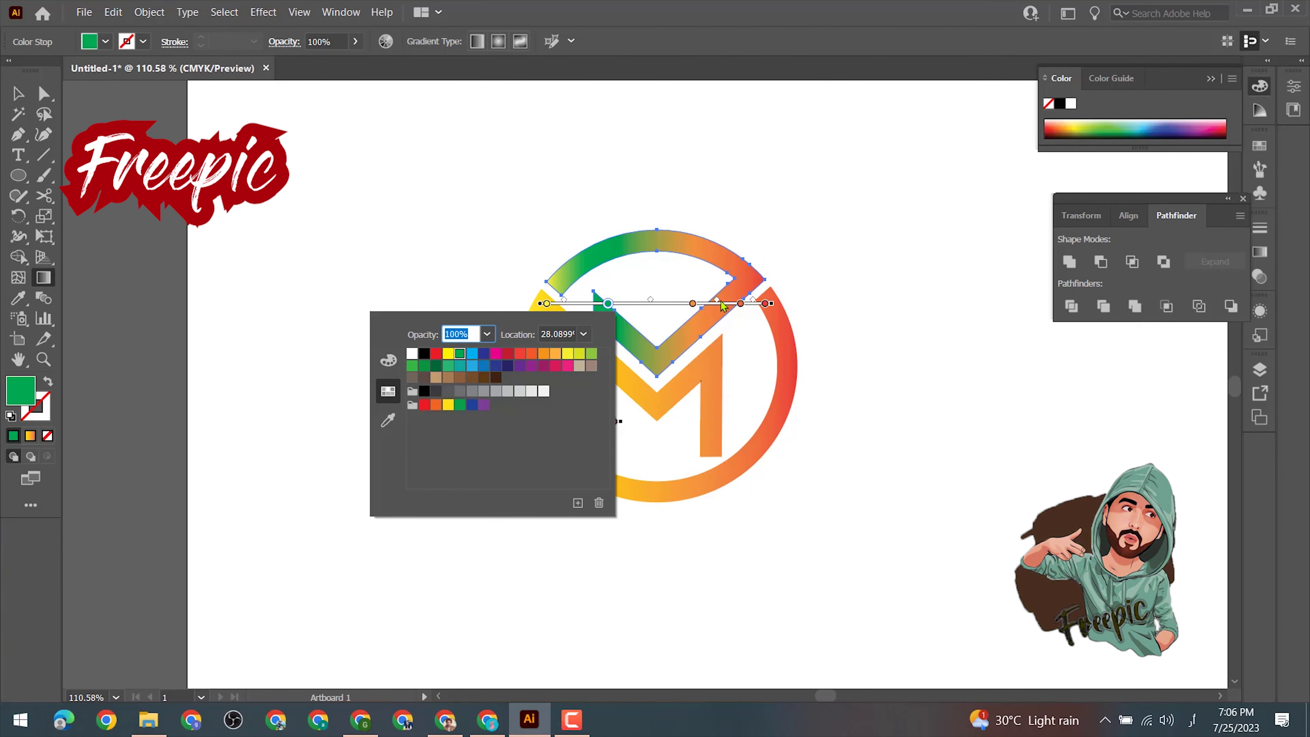
double_click(692, 304)
left_click(556, 354)
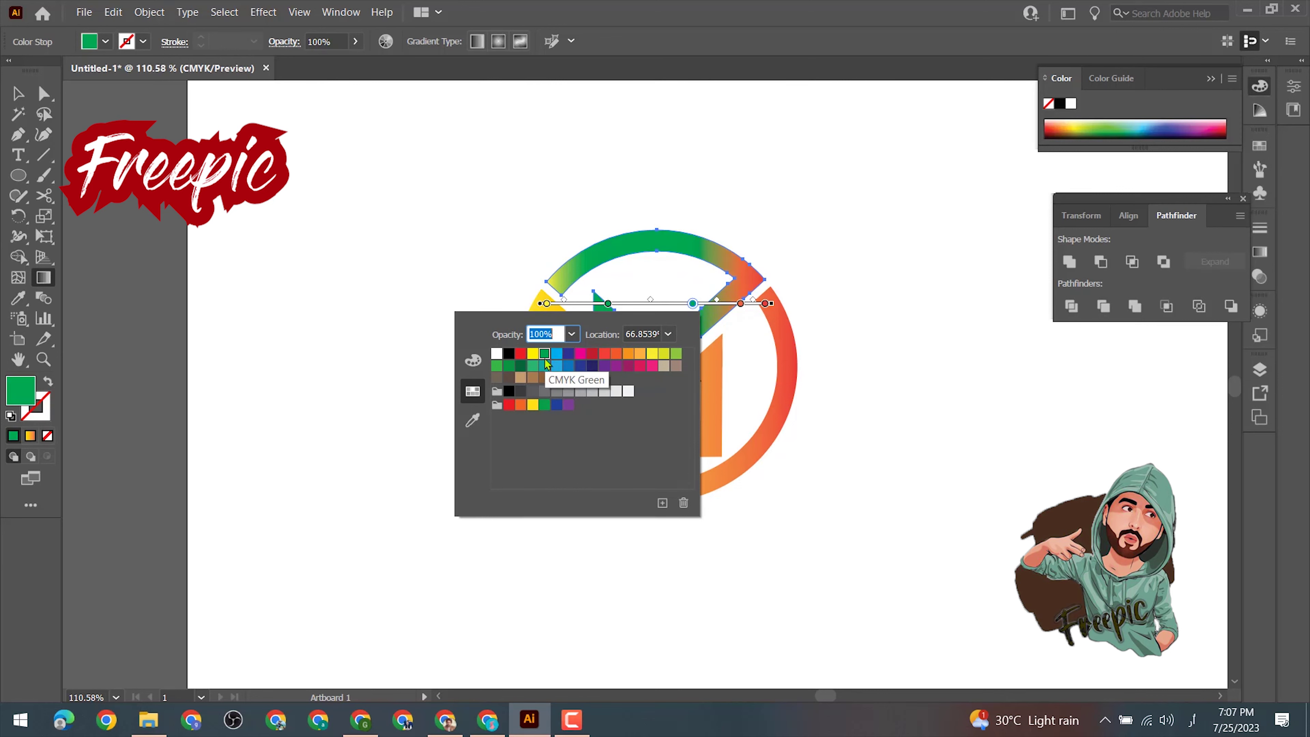
double_click(547, 303)
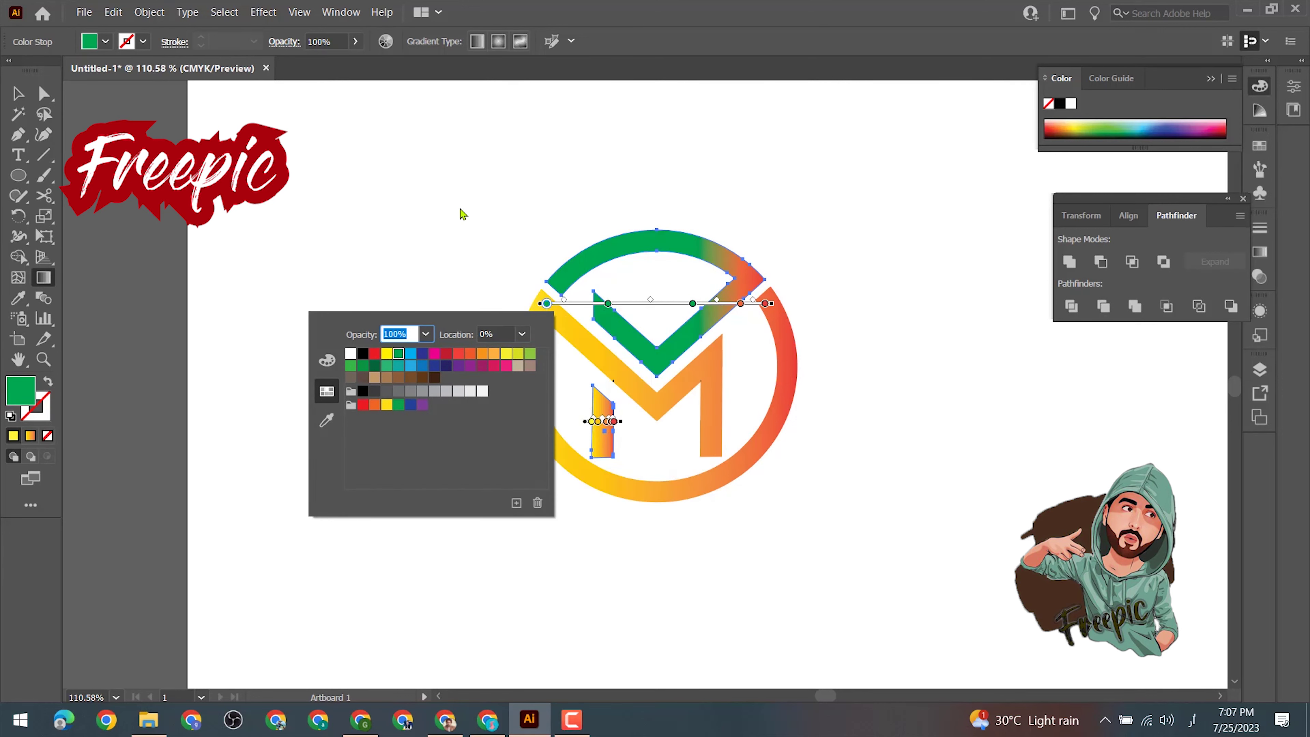
left_click(692, 304)
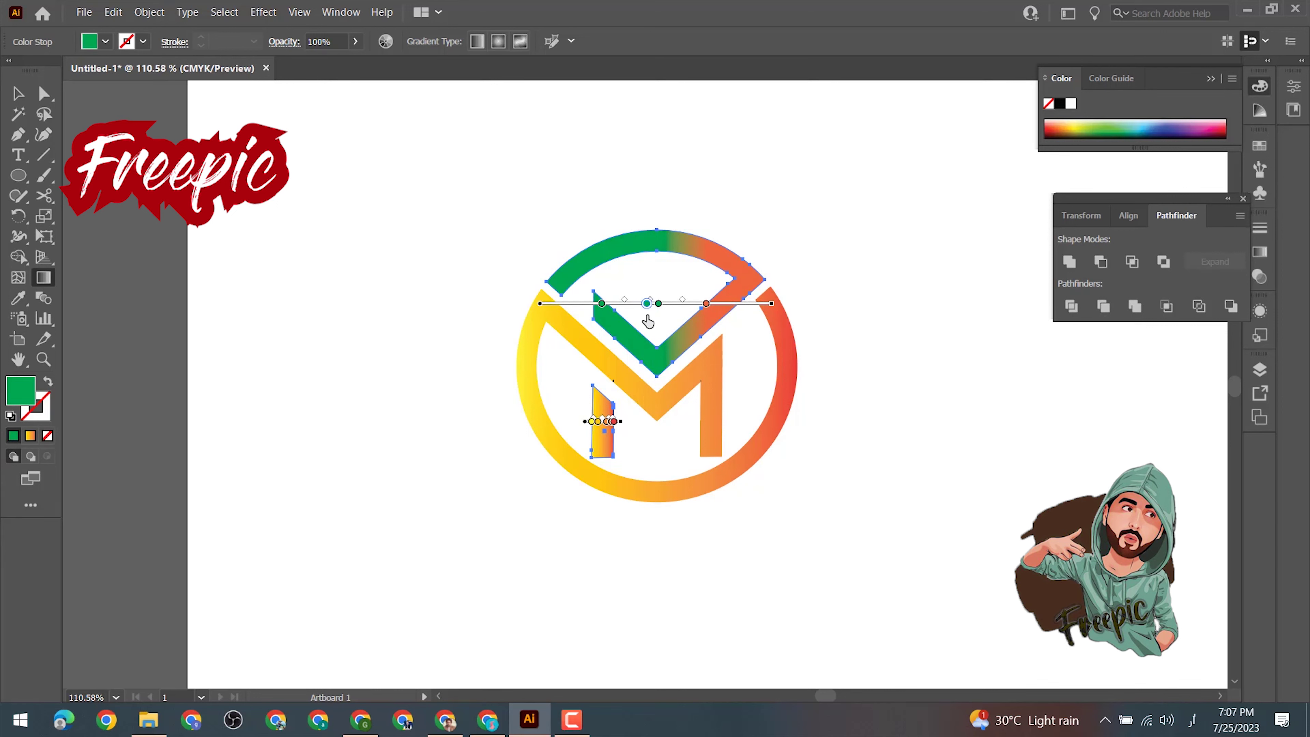
- Angle the checkmark gradient diagonally and reposition its red and yellow stops
left_click_drag(544, 232, 884, 416)
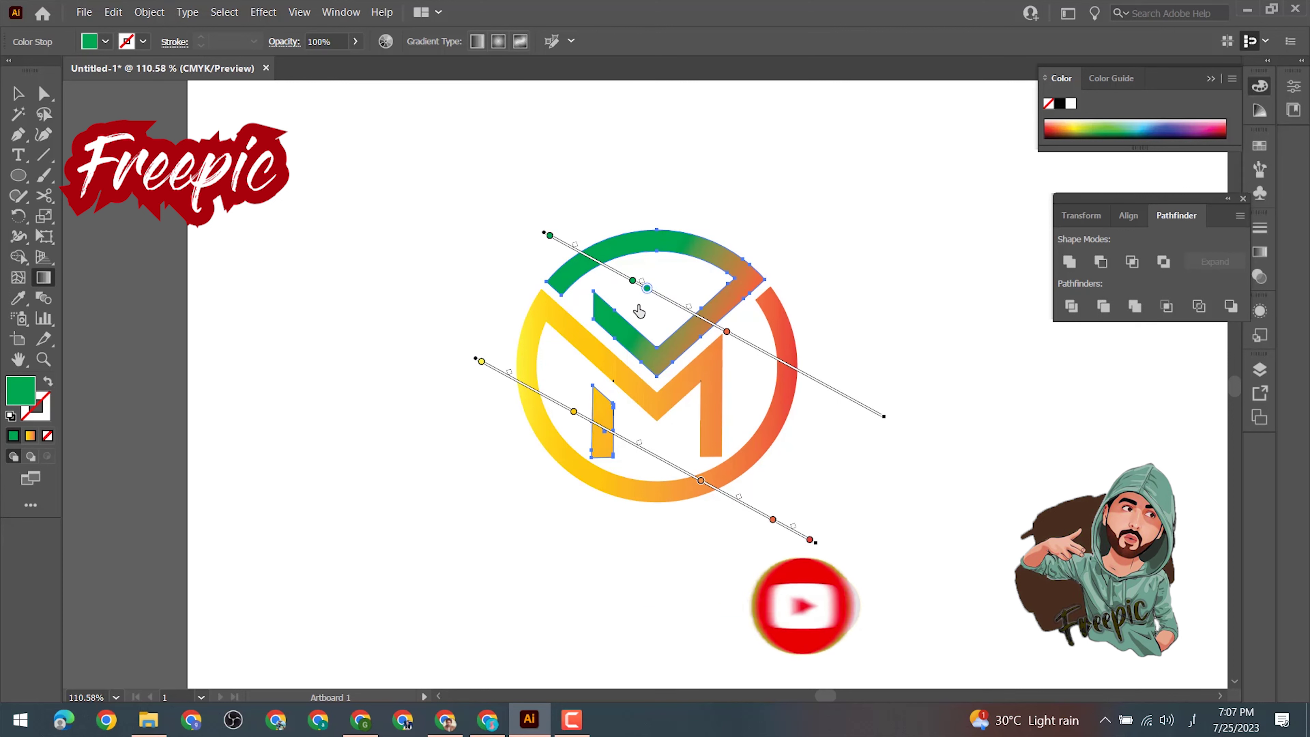
key("ctrl+z")
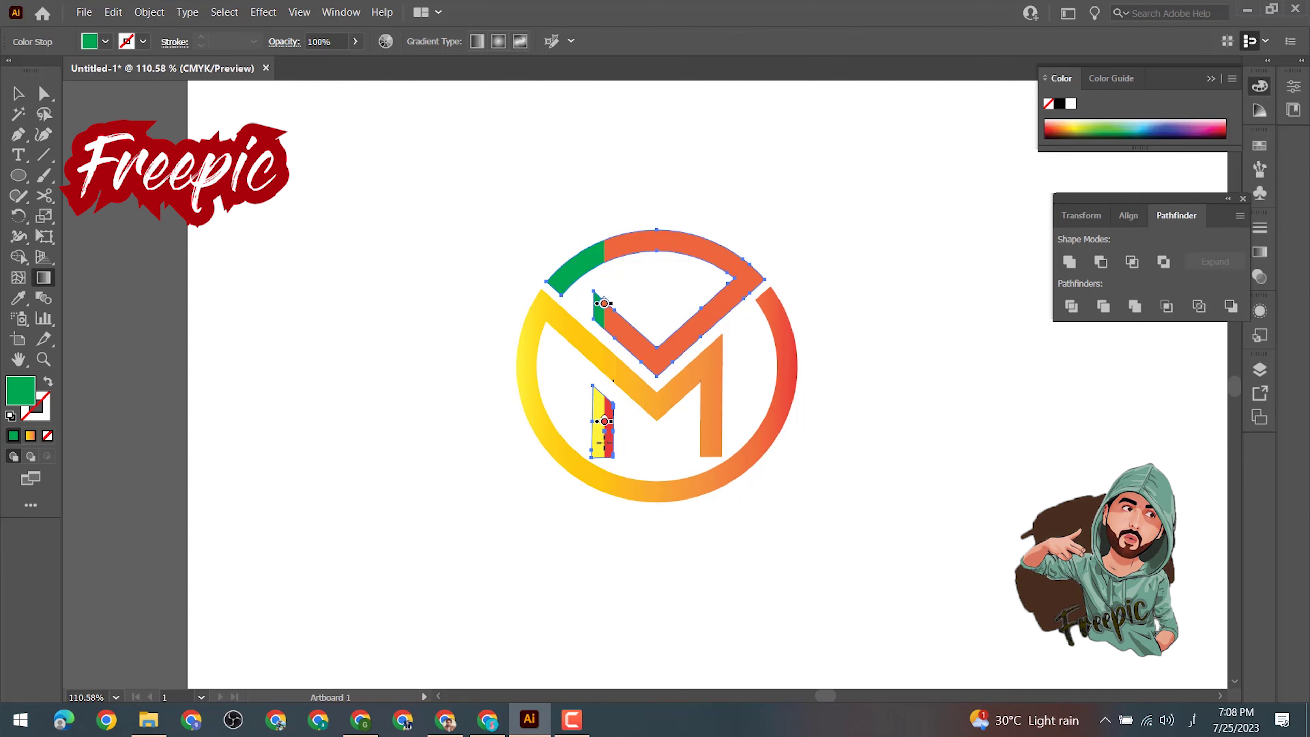
key("ctrl+z")
key("ctrl+shift+z")
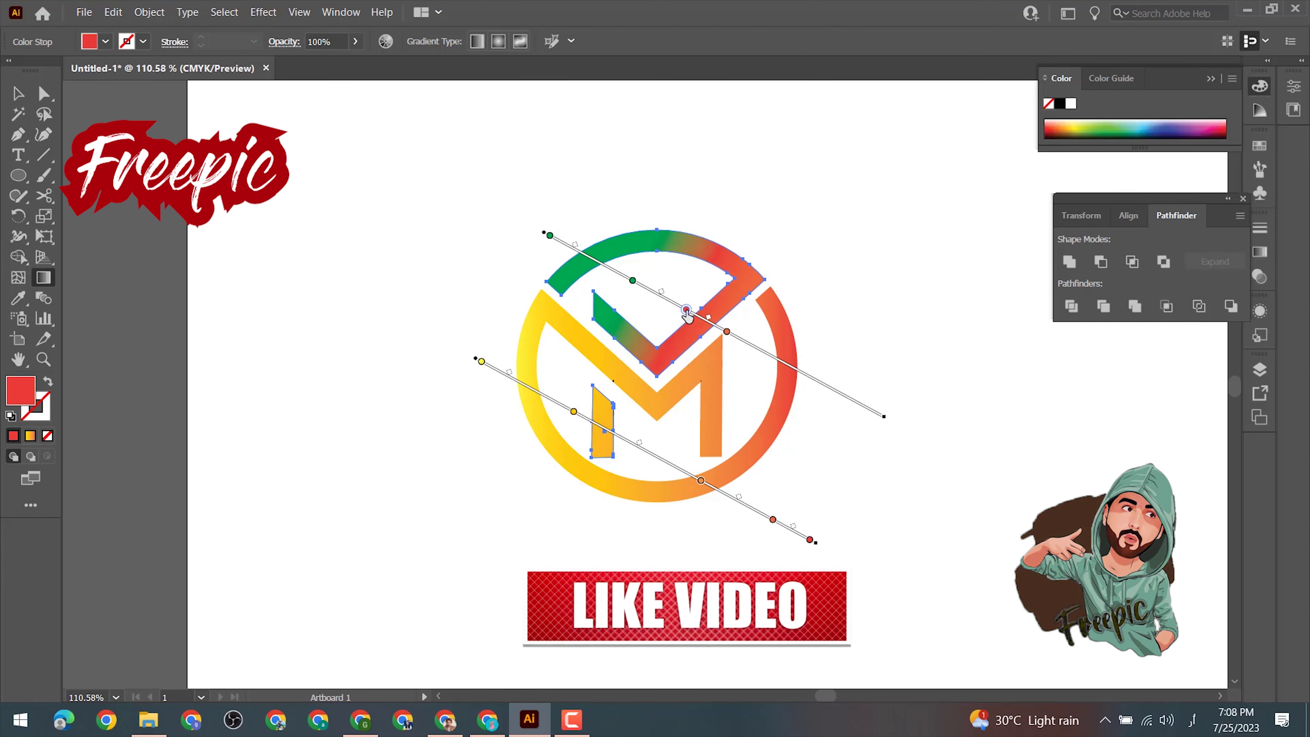
left_click_drag(688, 311, 696, 315)
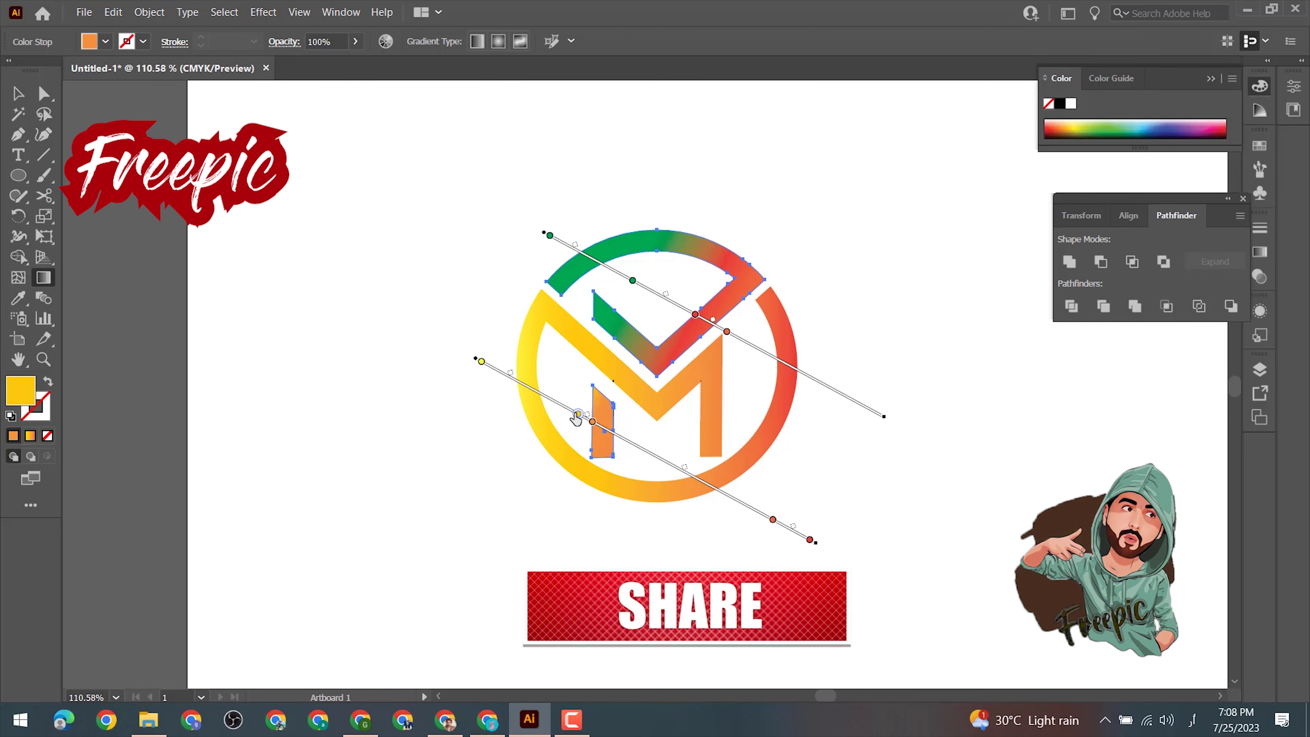
left_click_drag(481, 361, 585, 418)
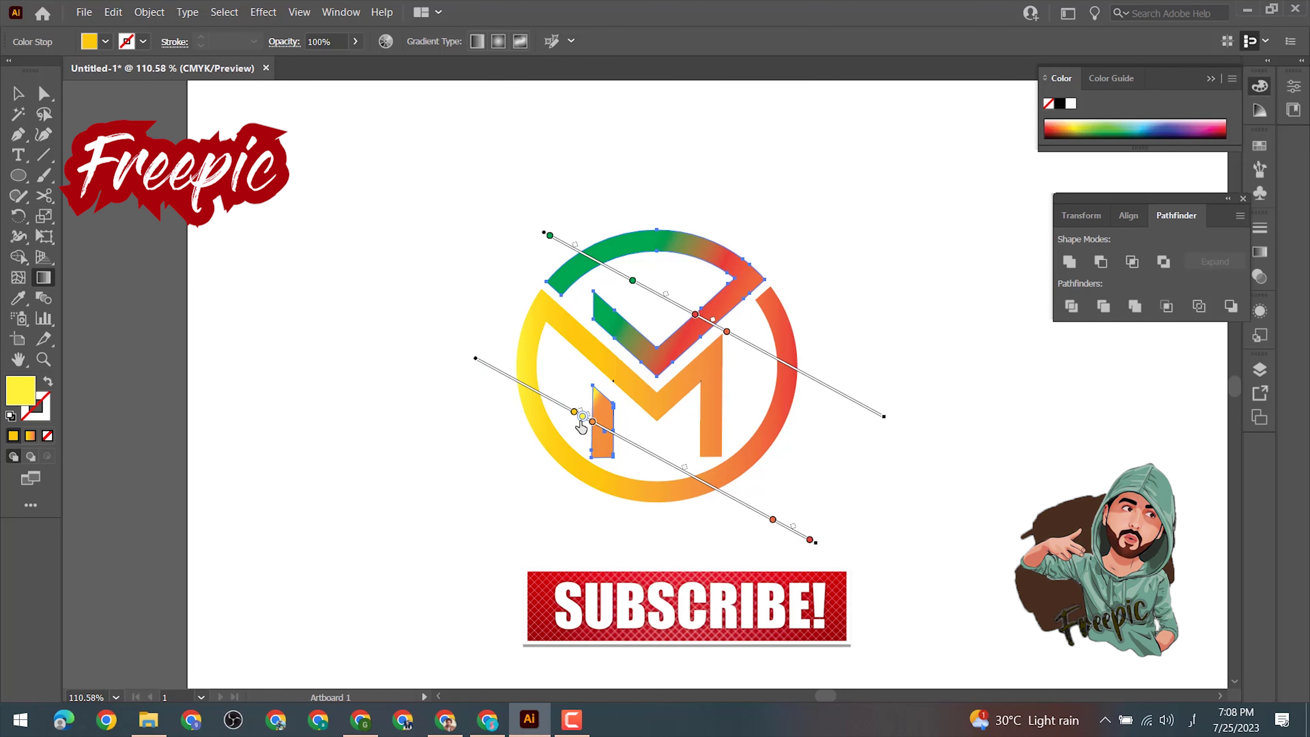
- Change the ring-and-M gradient's 28% stop and leftmost stop to pink
key("v")
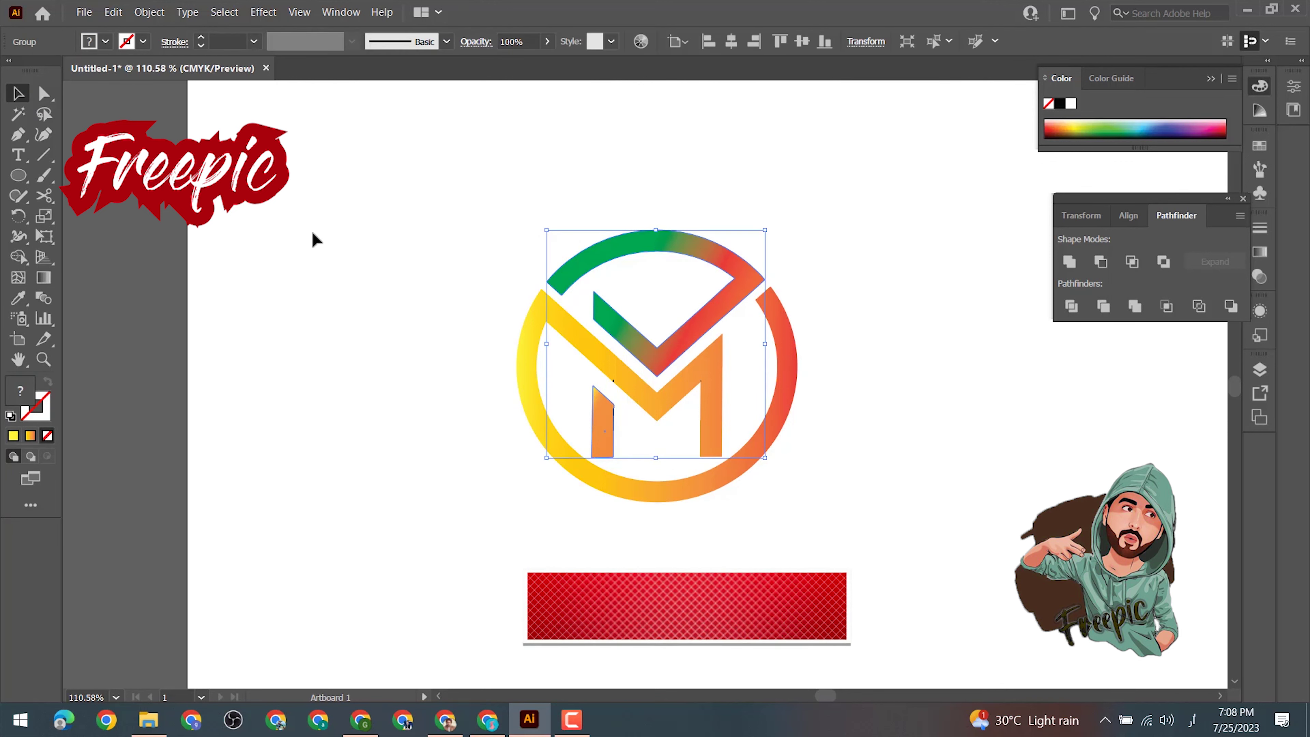
left_click(521, 410)
key("g")
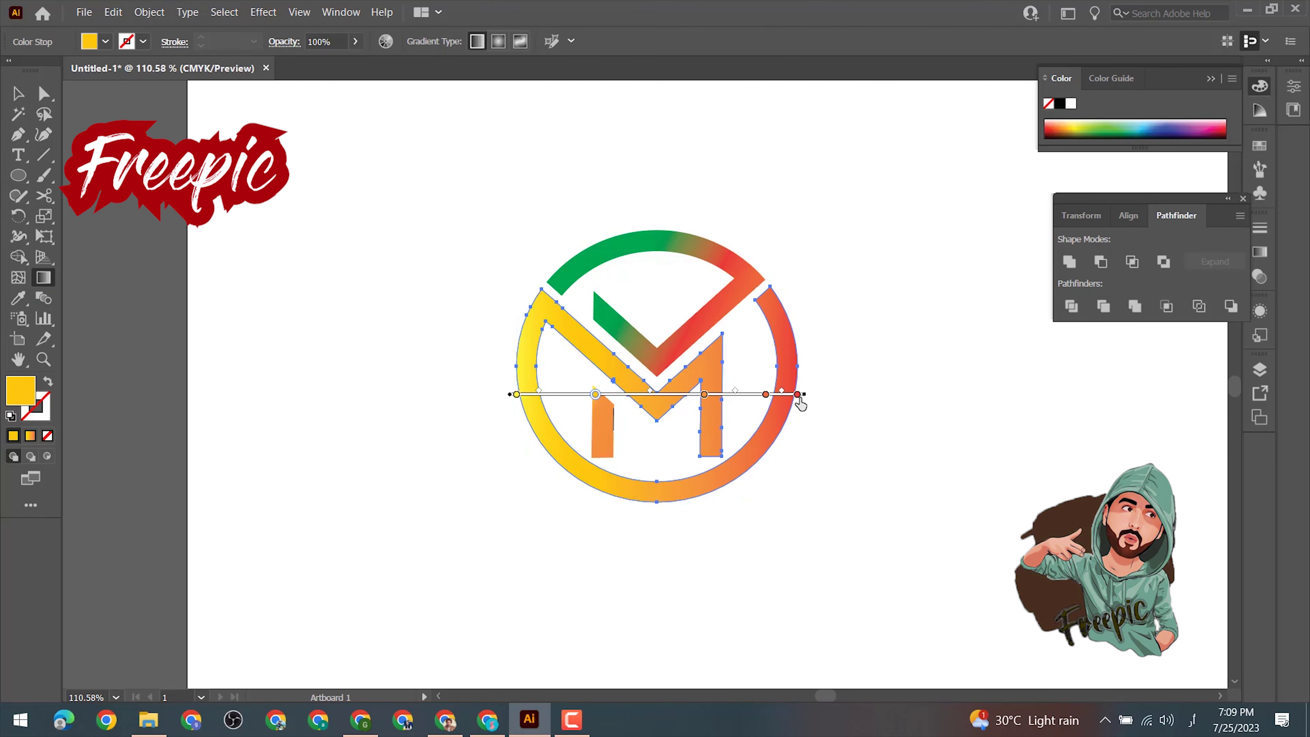
double_click(596, 395)
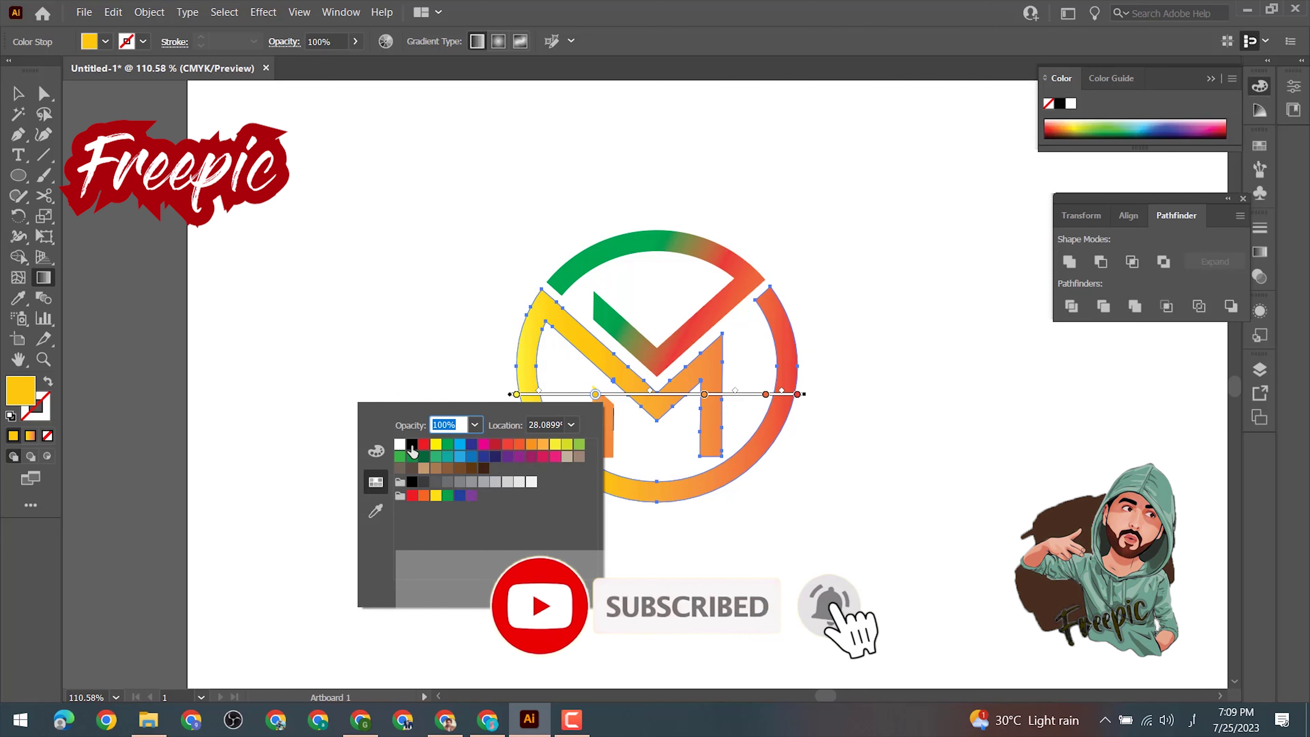
left_click(555, 456)
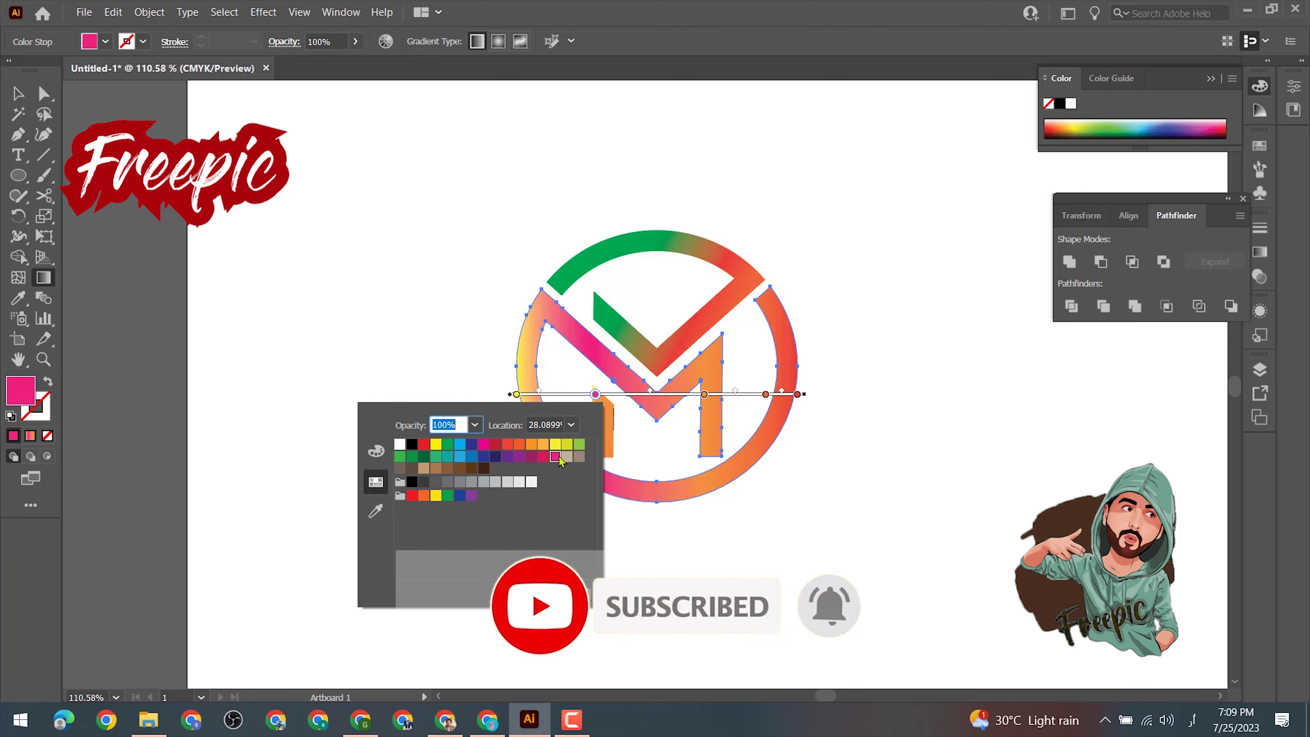
double_click(516, 395)
left_click(464, 445)
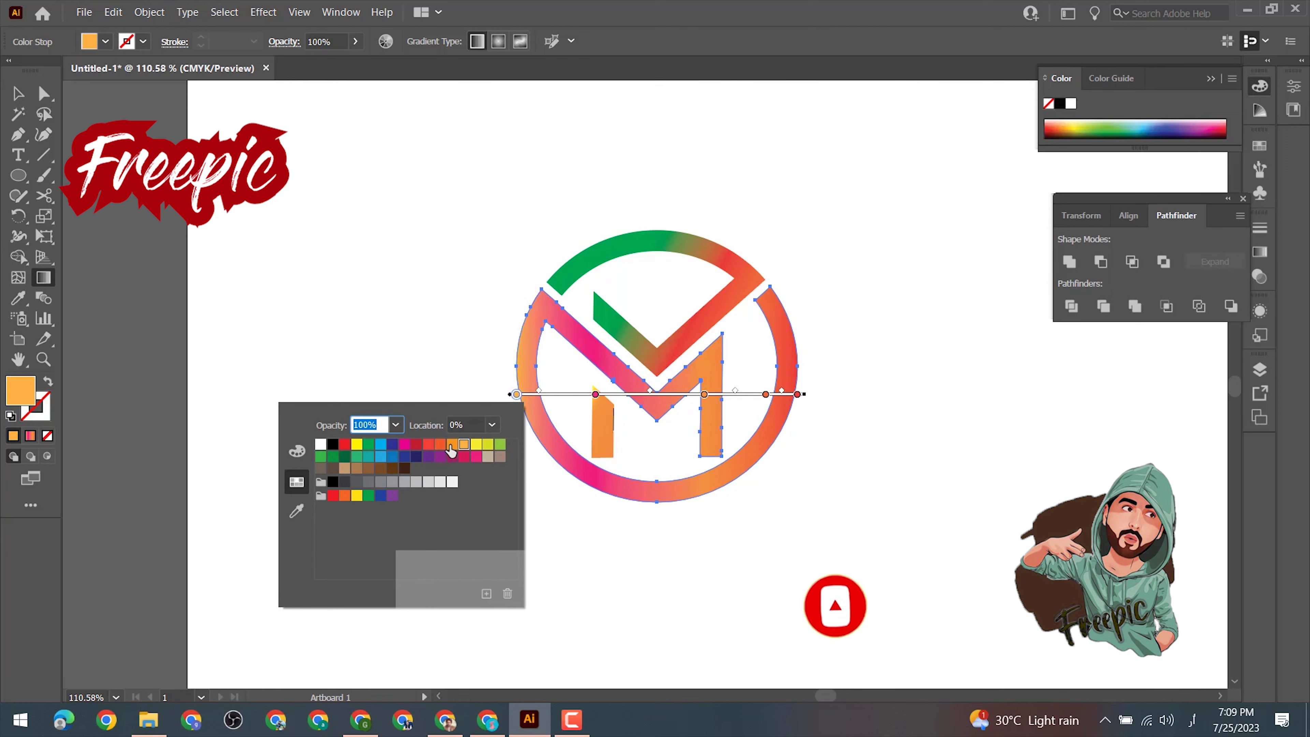
left_click(405, 444)
left_click(740, 544)
- Run the ring gradient diagonally top-left to bottom-right, moving orange and pink stops along
left_click_drag(512, 284, 871, 502)
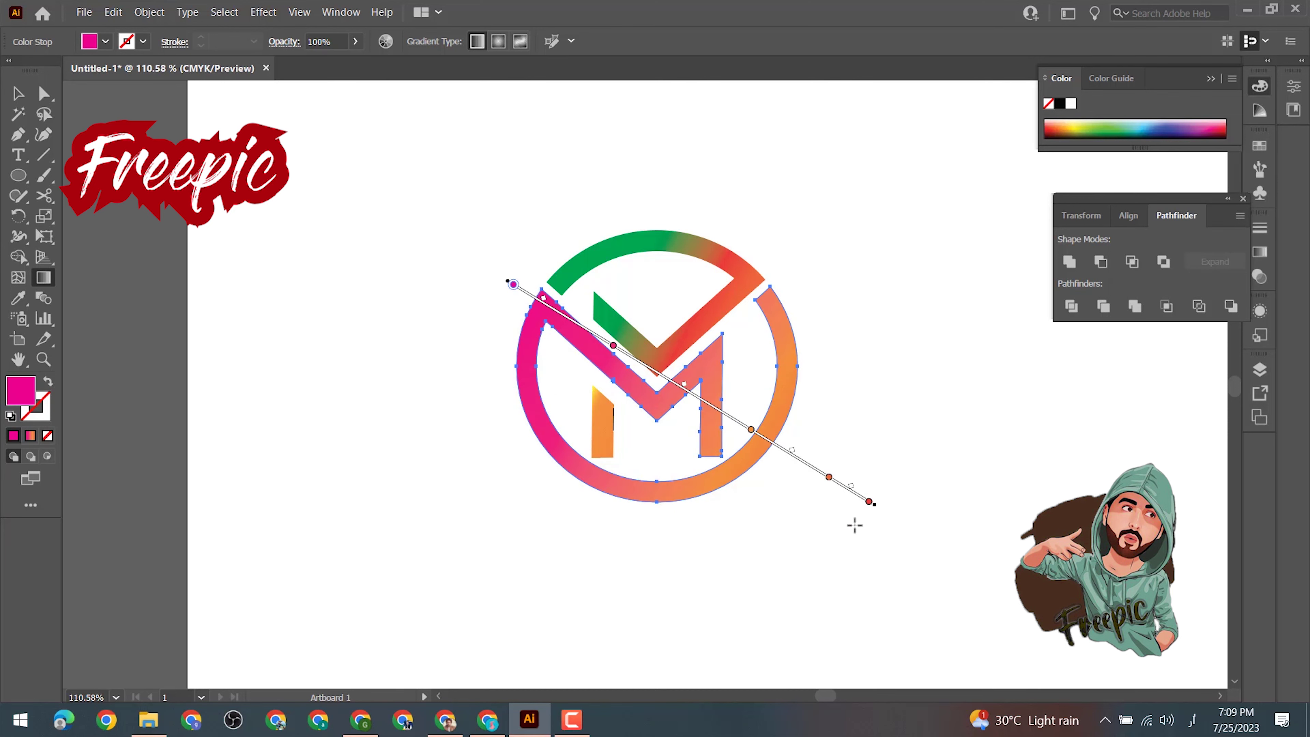
left_click_drag(751, 429, 789, 453)
left_click_drag(613, 345, 711, 405)
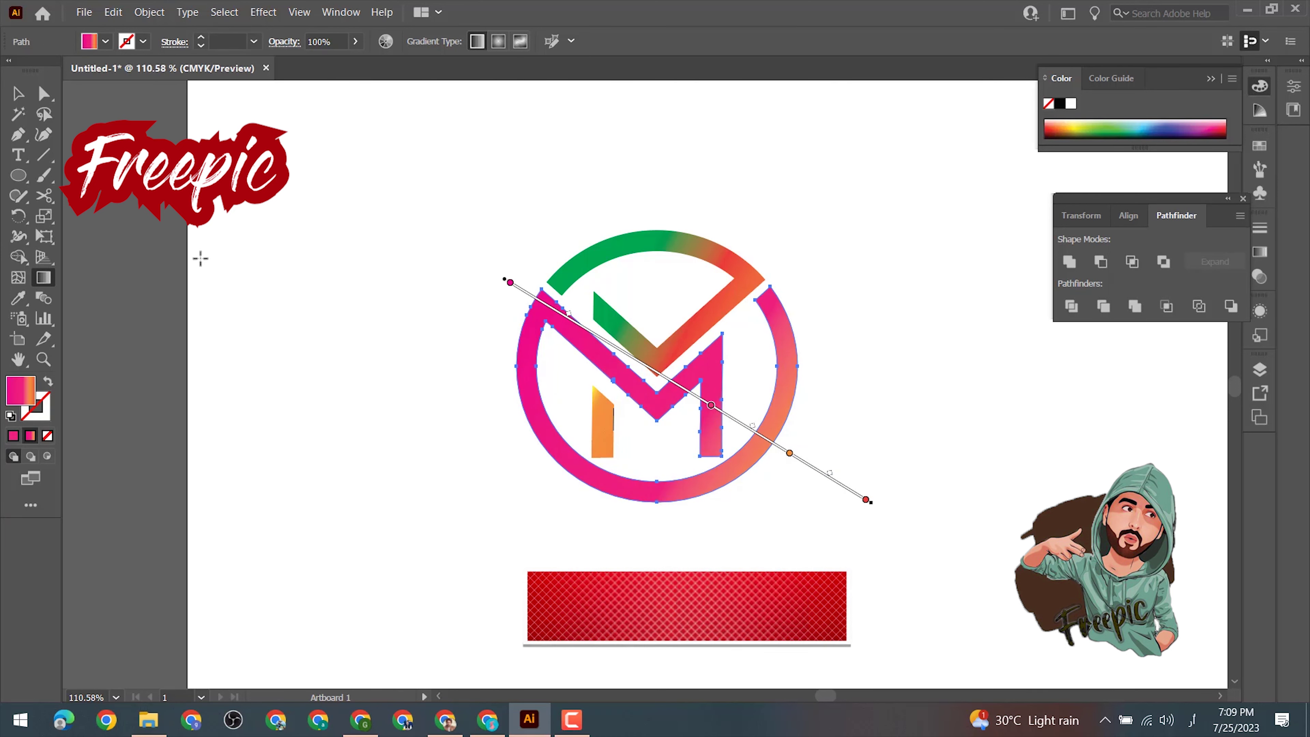
key("v")
left_click(325, 357)
left_click(602, 441)
- Turn the left leg's yellow gradient stop green and slide it along the leg
left_click(44, 279)
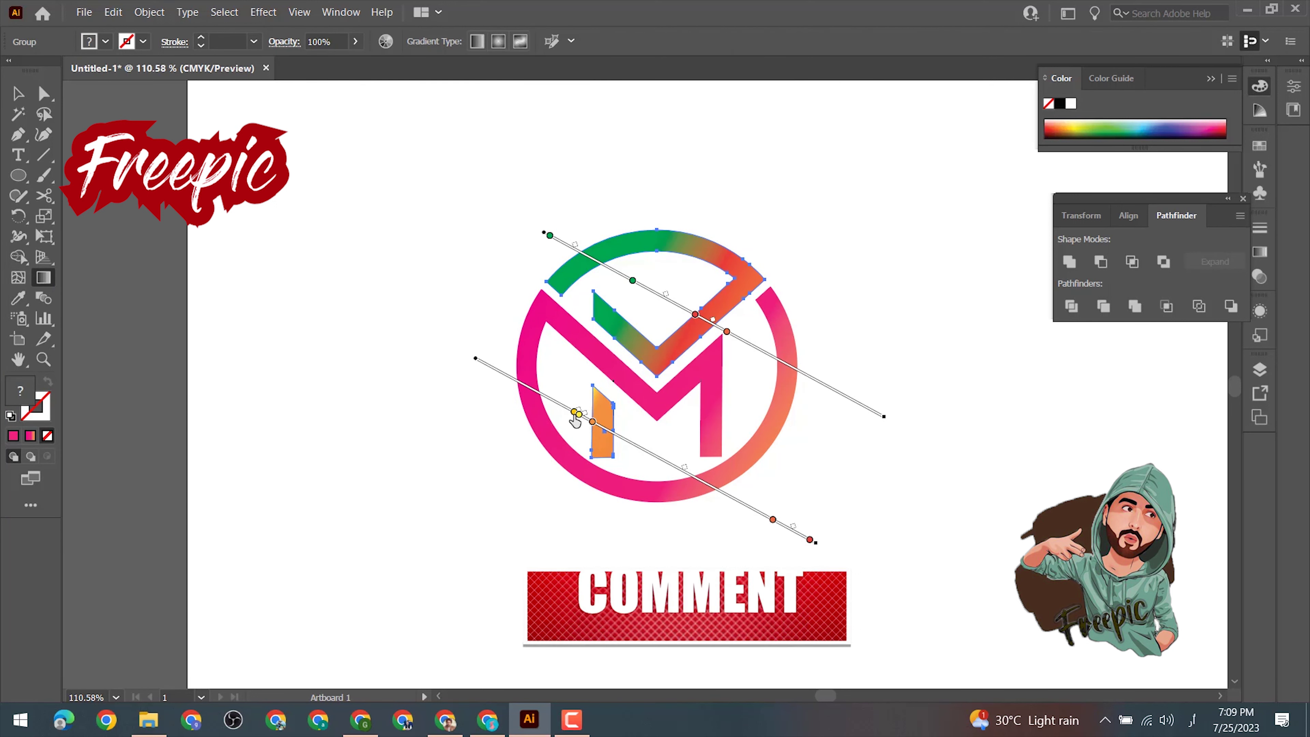
left_click(552, 400)
double_click(554, 401)
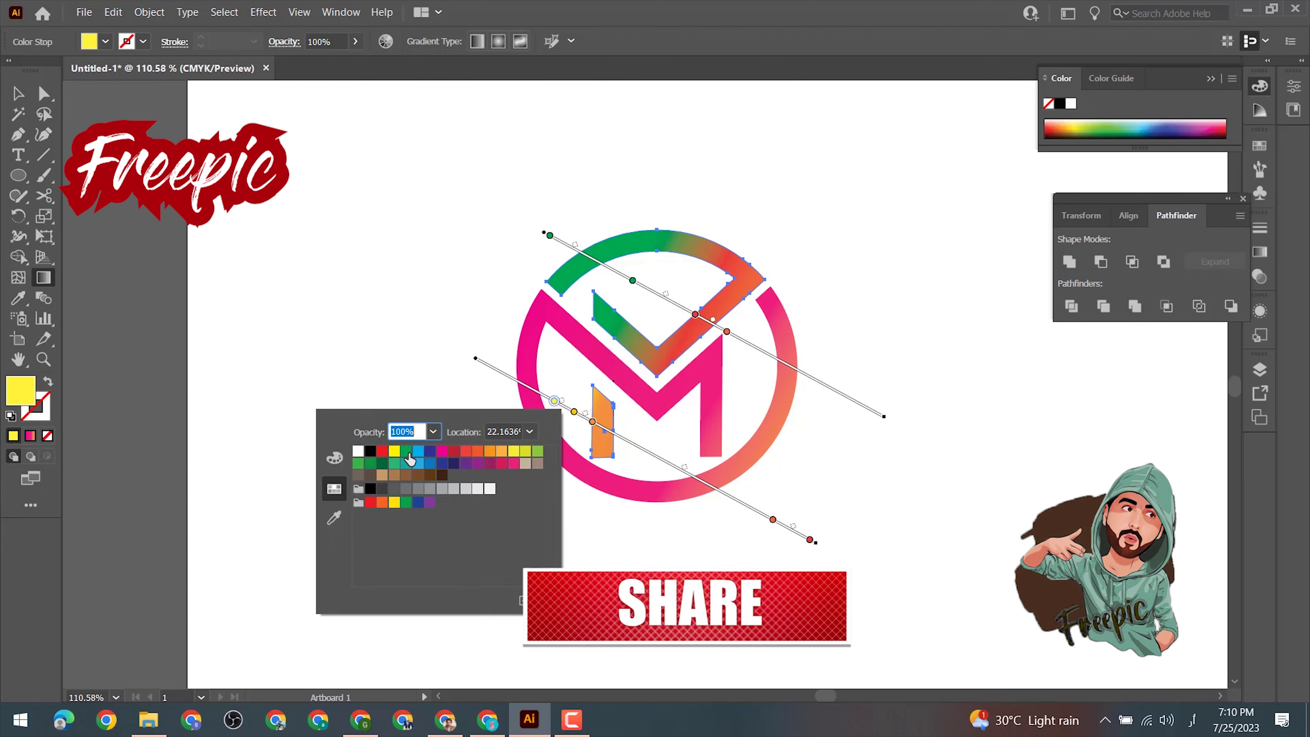
left_click(406, 451)
left_click_drag(553, 401, 633, 447)
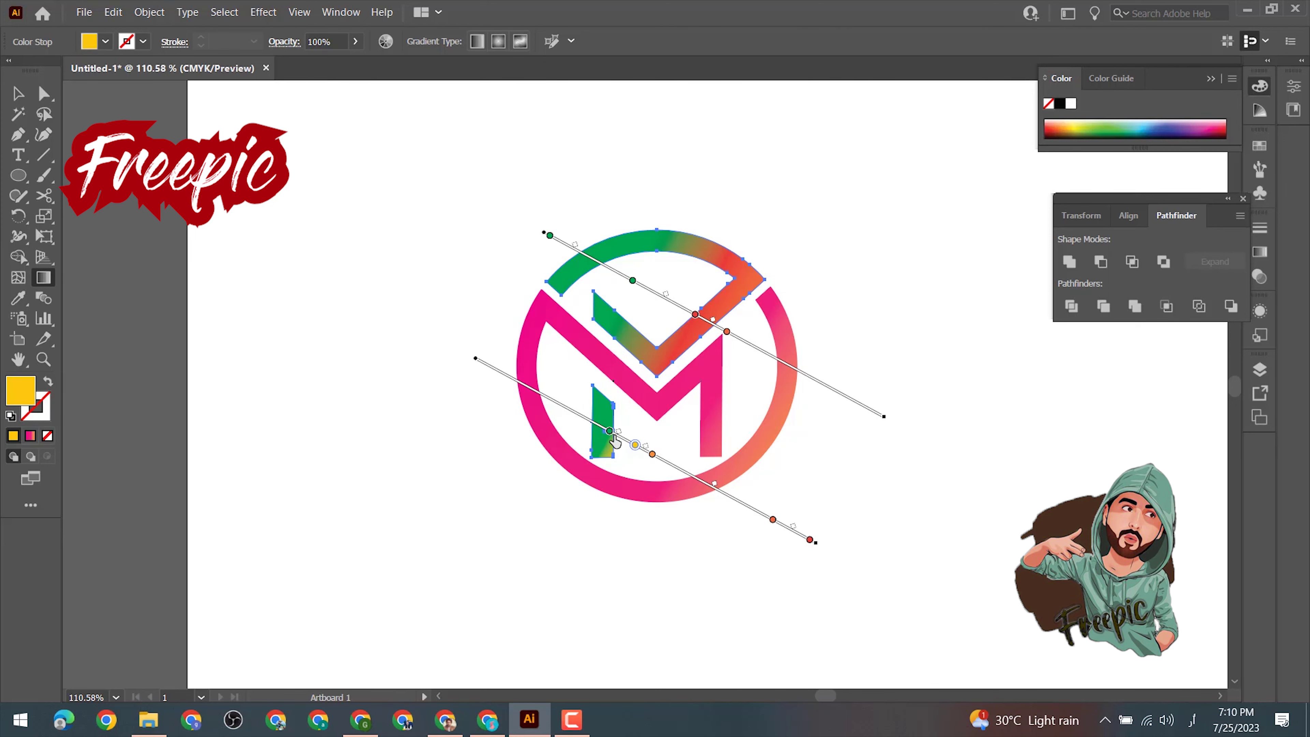